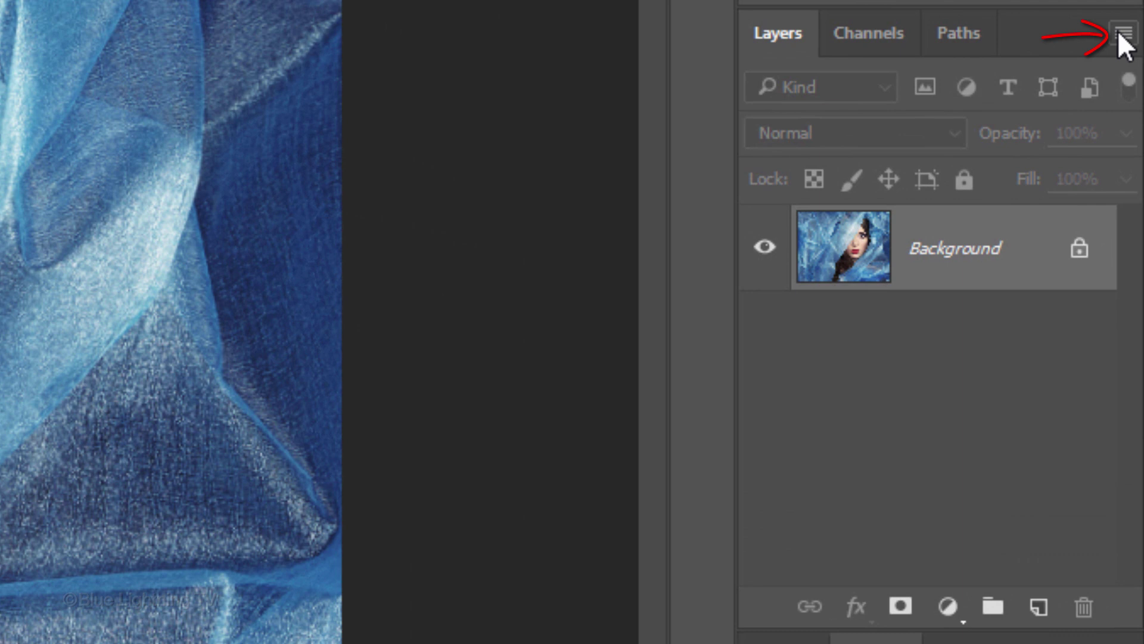
# - Convert the photo layer into a smart object from the Layers panel menu
pyautogui.click(1122, 34)
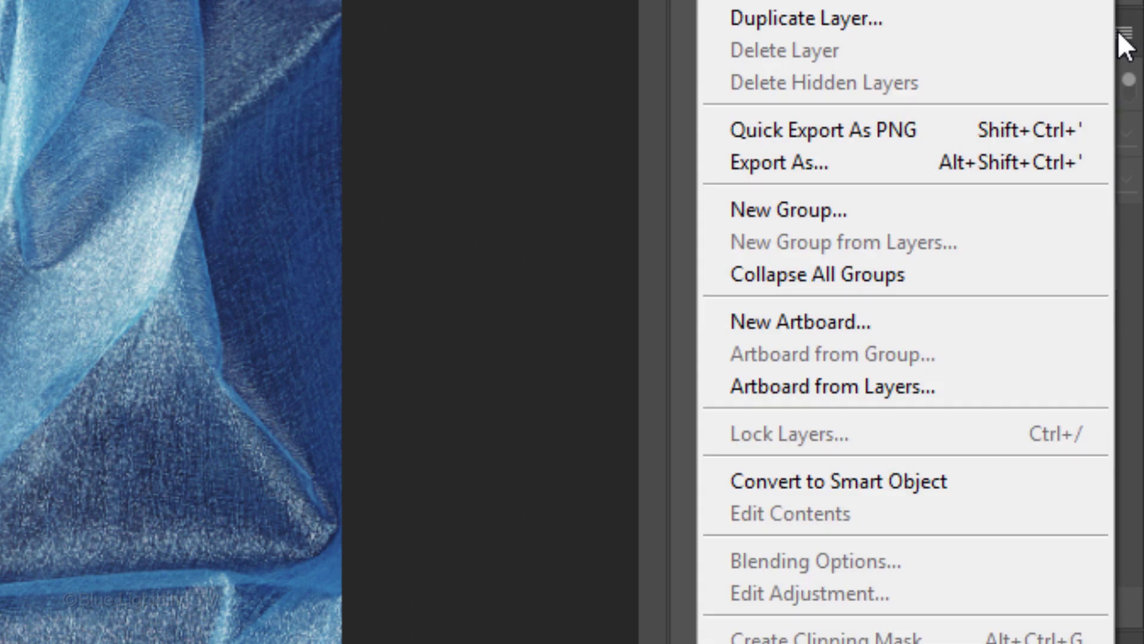
pyautogui.click(1011, 486)
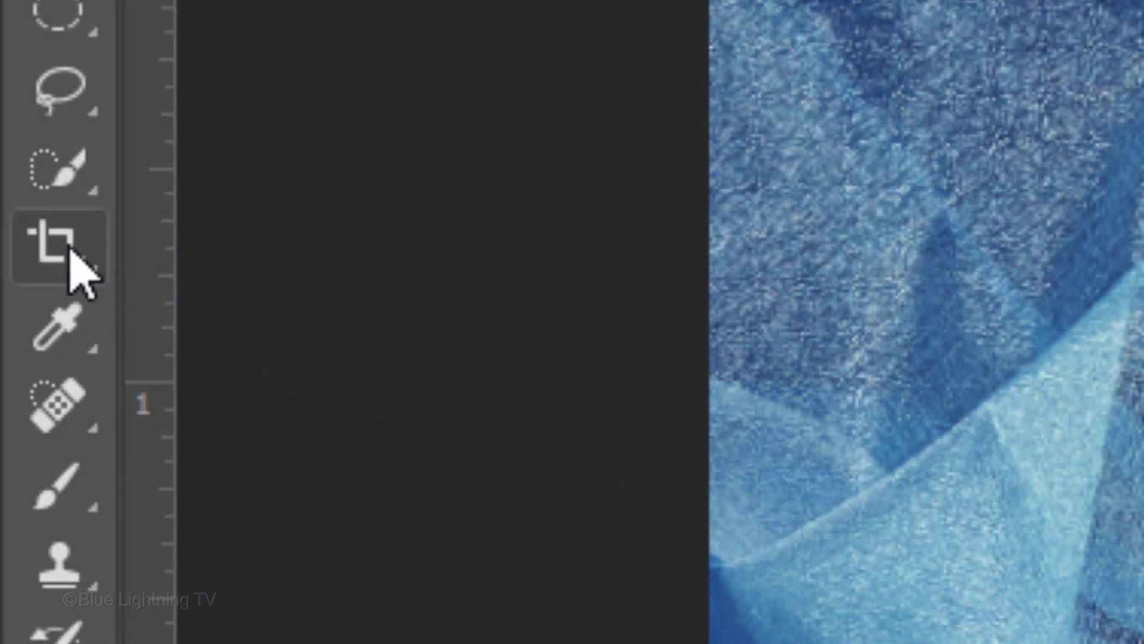
# - Set the Crop Tool to W x H x Resolution with 1500 px, 1500 px and 72 px/in
pyautogui.rightClick(97, 241)
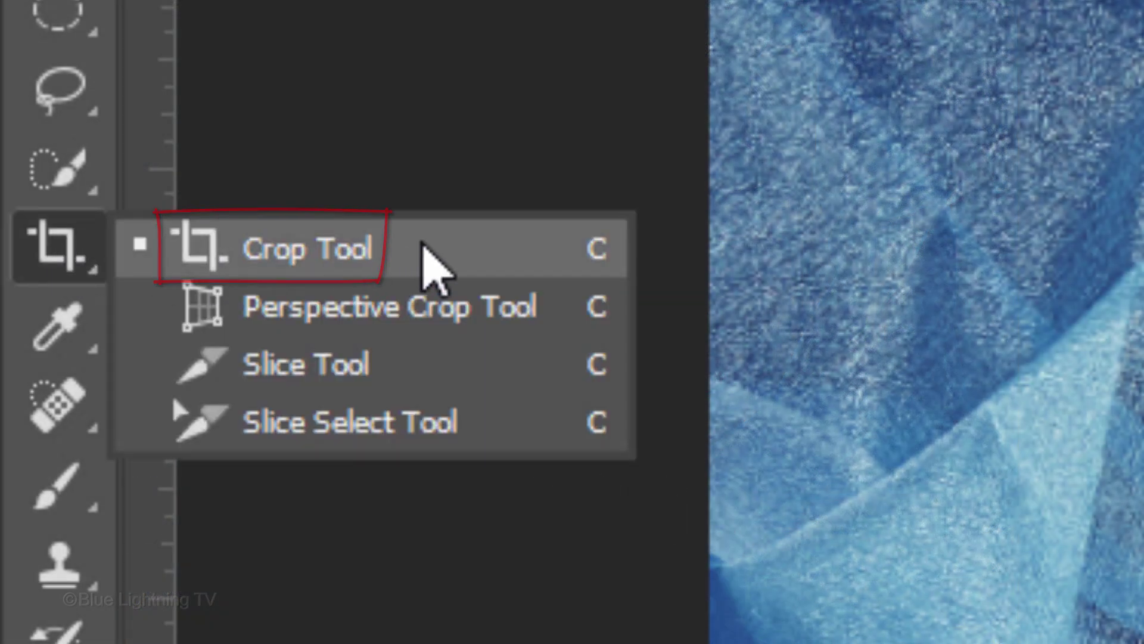
pyautogui.click(428, 260)
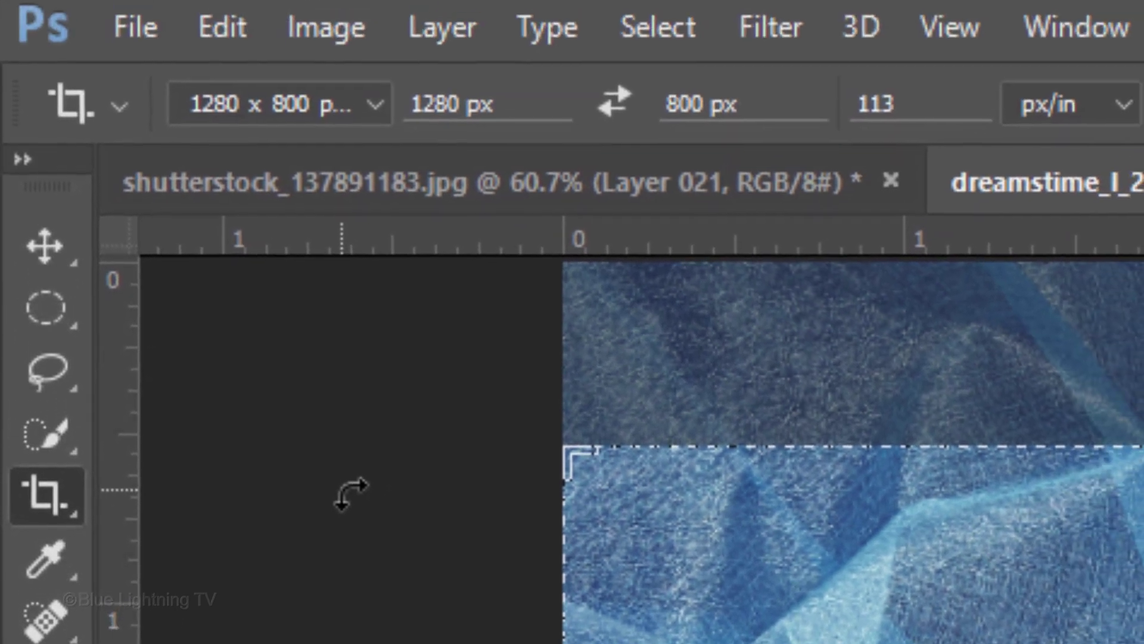
pyautogui.click(377, 115)
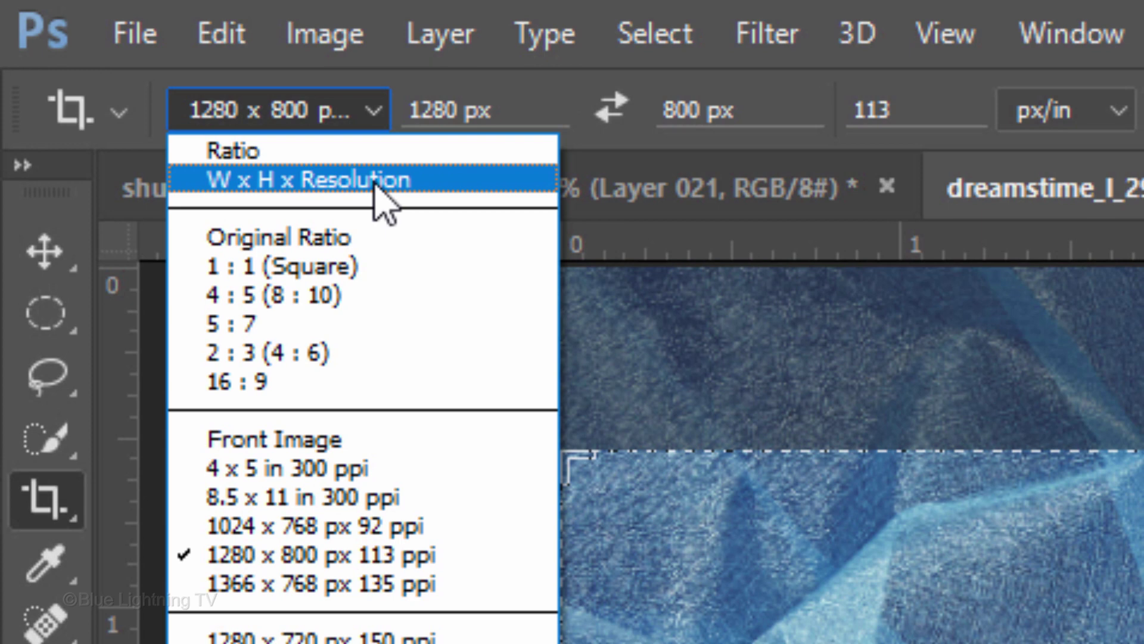
pyautogui.click(376, 182)
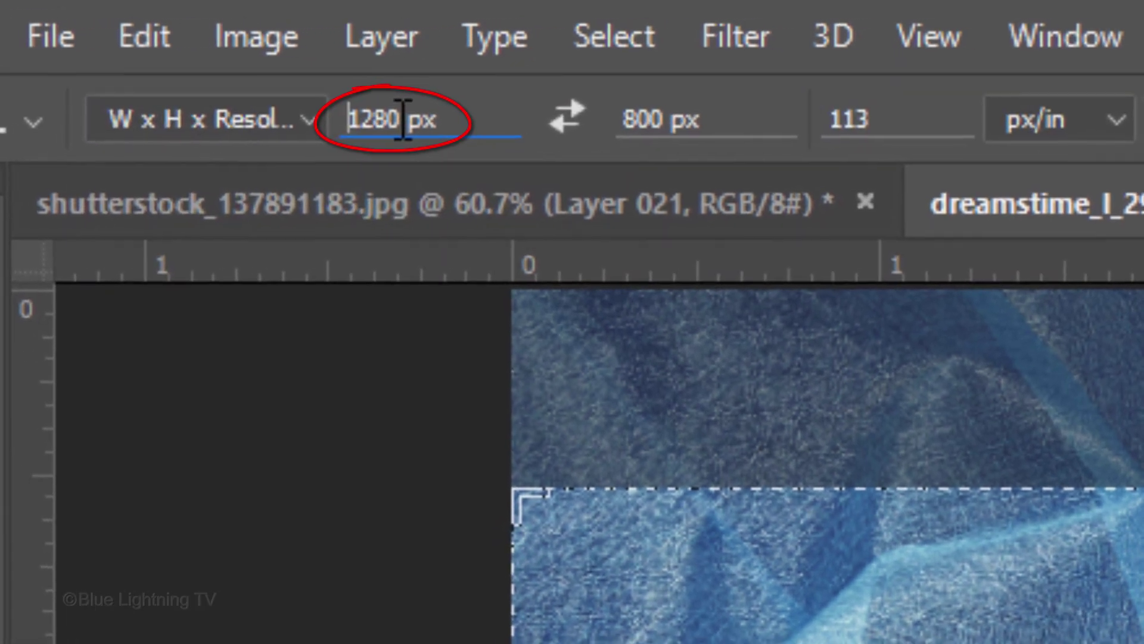
pyautogui.doubleClick(404, 121)
pyautogui.write('1500')
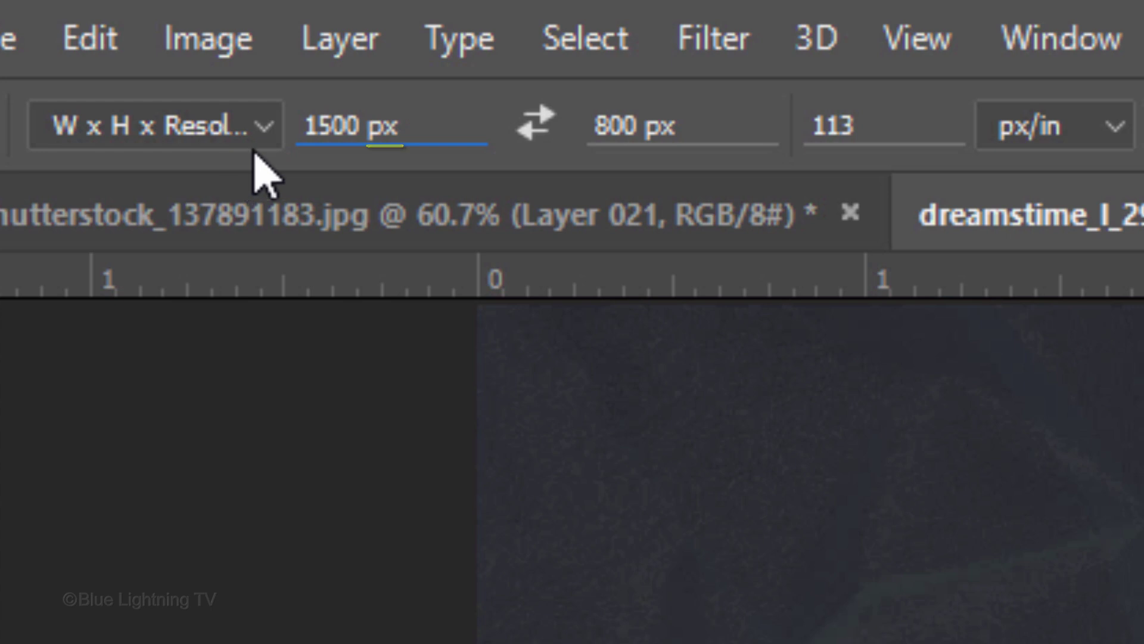
pyautogui.click(641, 126)
pyautogui.press('BackSpace')
pyautogui.press('BackSpace')
pyautogui.press('BackSpace')
pyautogui.write('1')
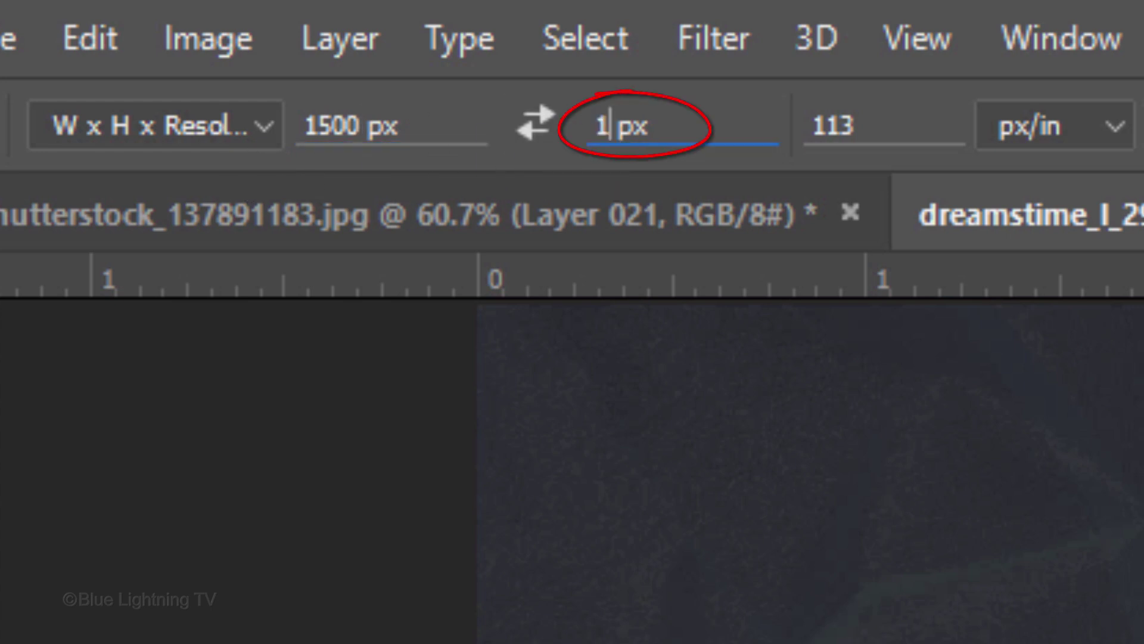
pyautogui.write('500')
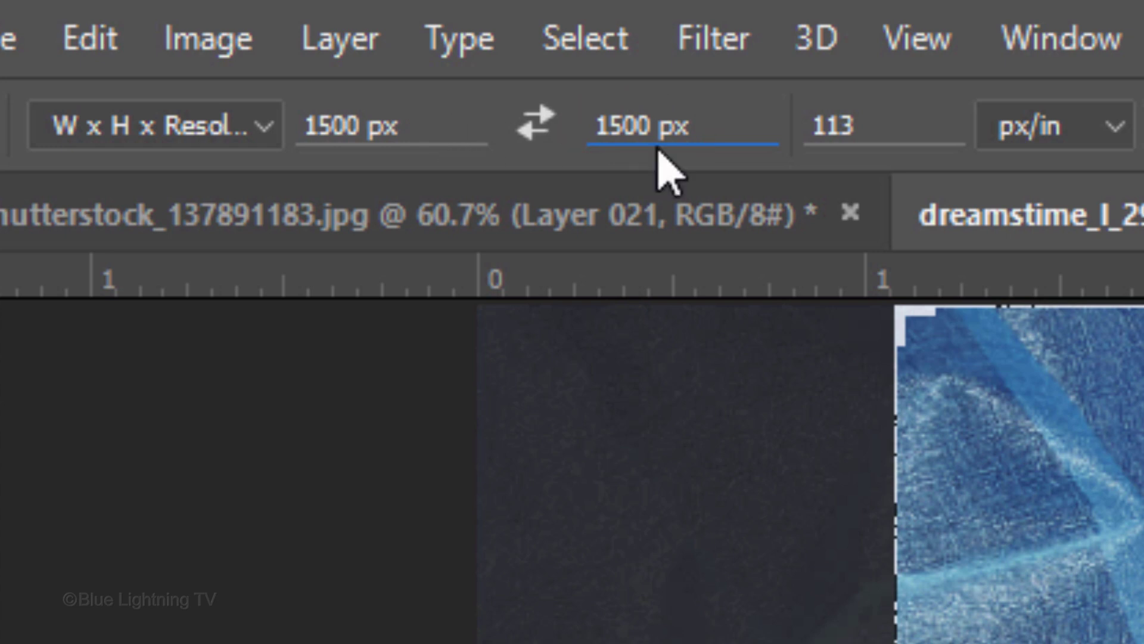
pyautogui.click(907, 128)
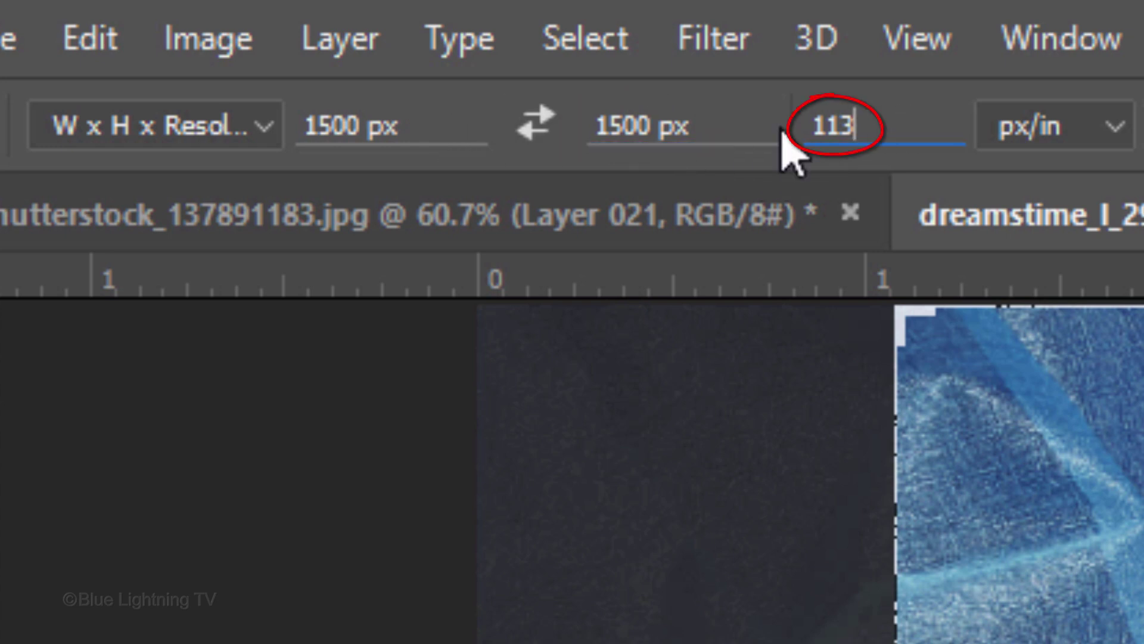
pyautogui.press('BackSpace')
pyautogui.press('BackSpace')
pyautogui.press('BackSpace')
pyautogui.write('72')
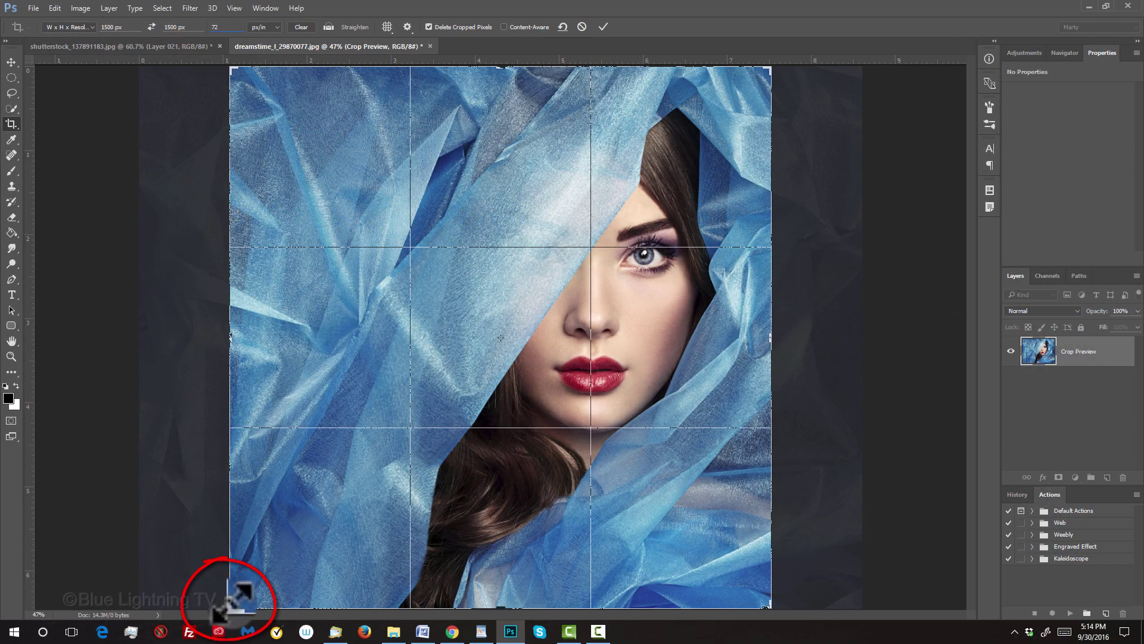
# - Tighten the 1500 px square crop around the woman's face and commit it
pyautogui.moveTo(230, 604); pyautogui.dragTo(336, 507)
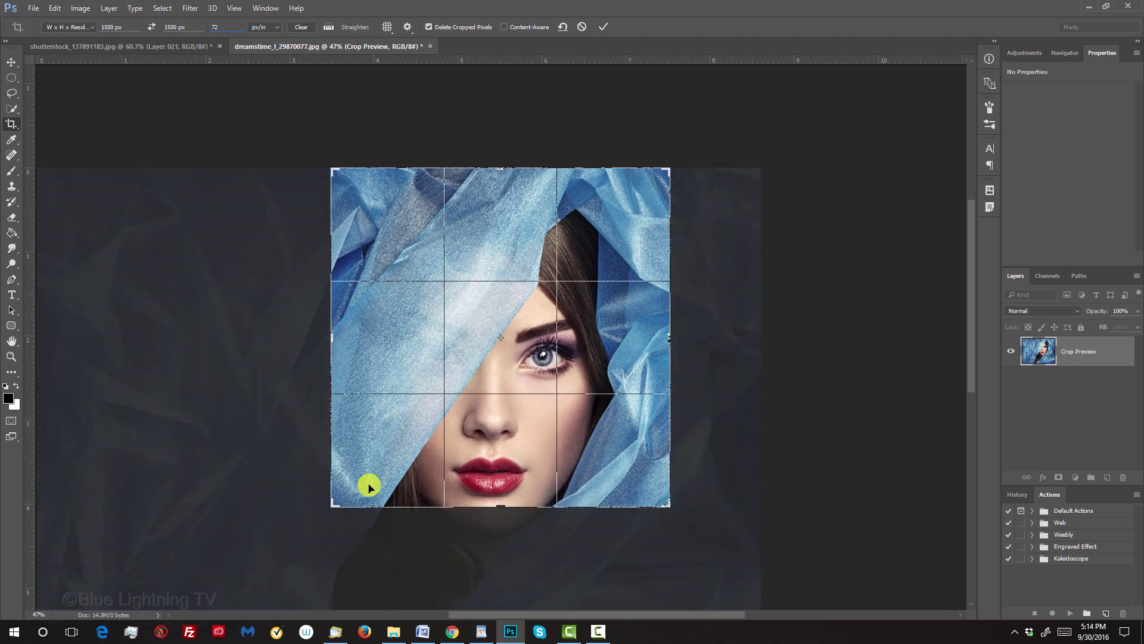
pyautogui.moveTo(590, 308); pyautogui.dragTo(605, 251)
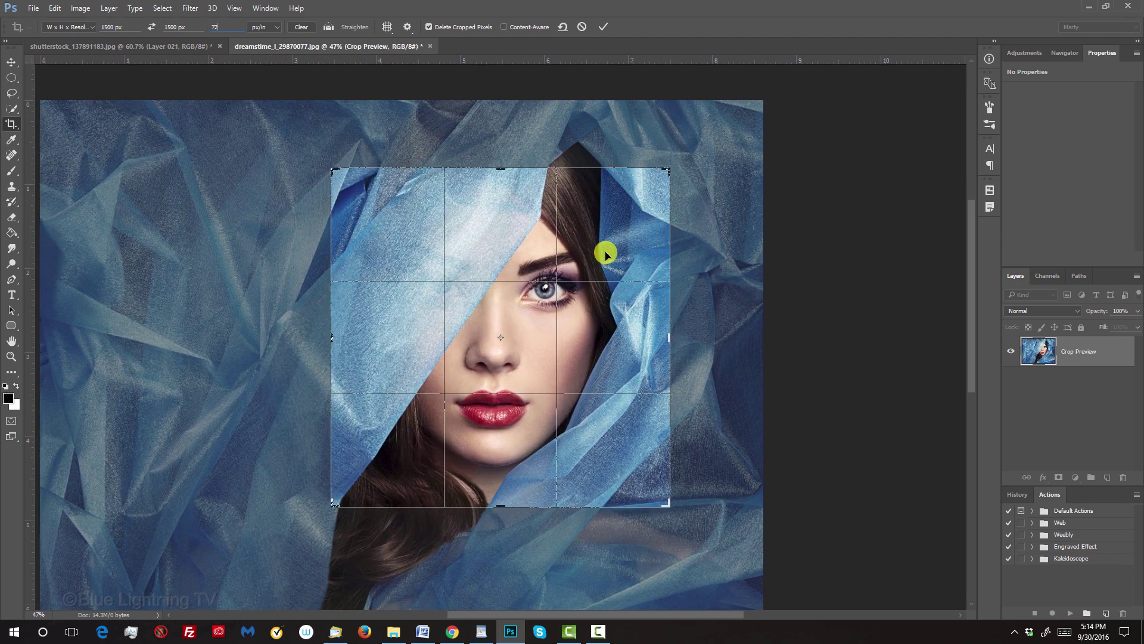
pyautogui.moveTo(670, 169); pyautogui.dragTo(634, 191)
pyautogui.moveTo(582, 242); pyautogui.dragTo(578, 249)
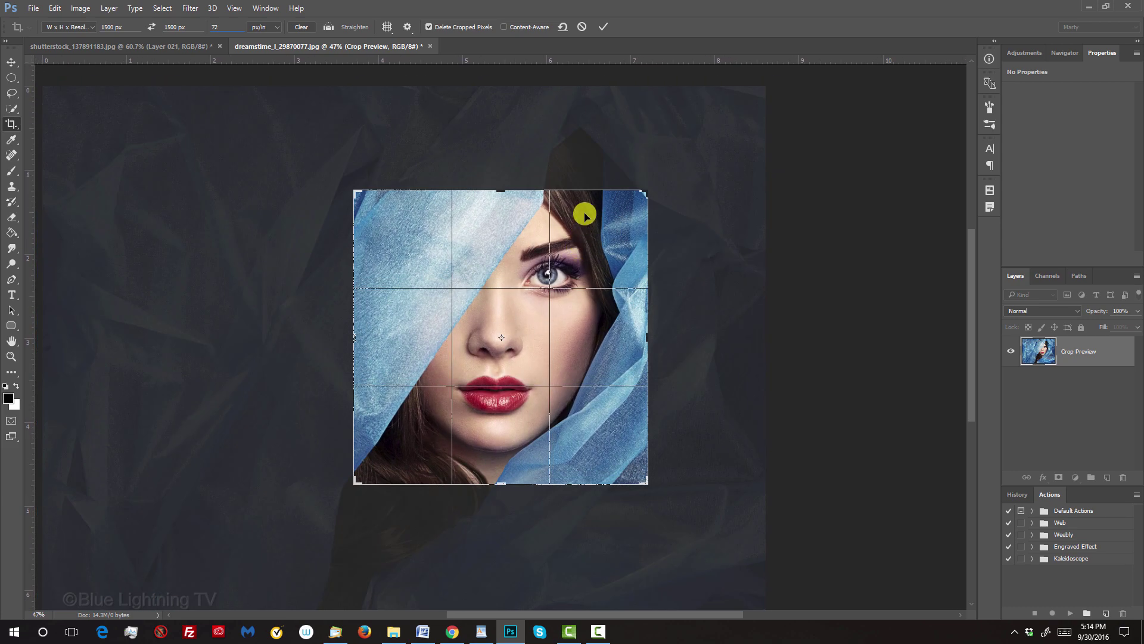
pyautogui.click(603, 28)
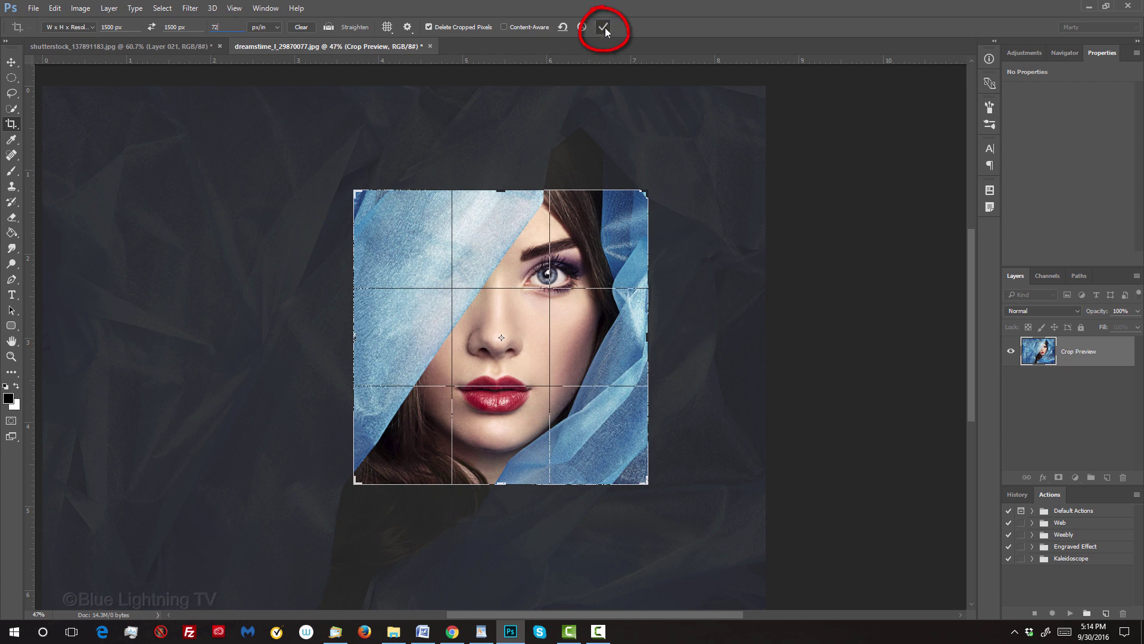
pyautogui.press('Return')
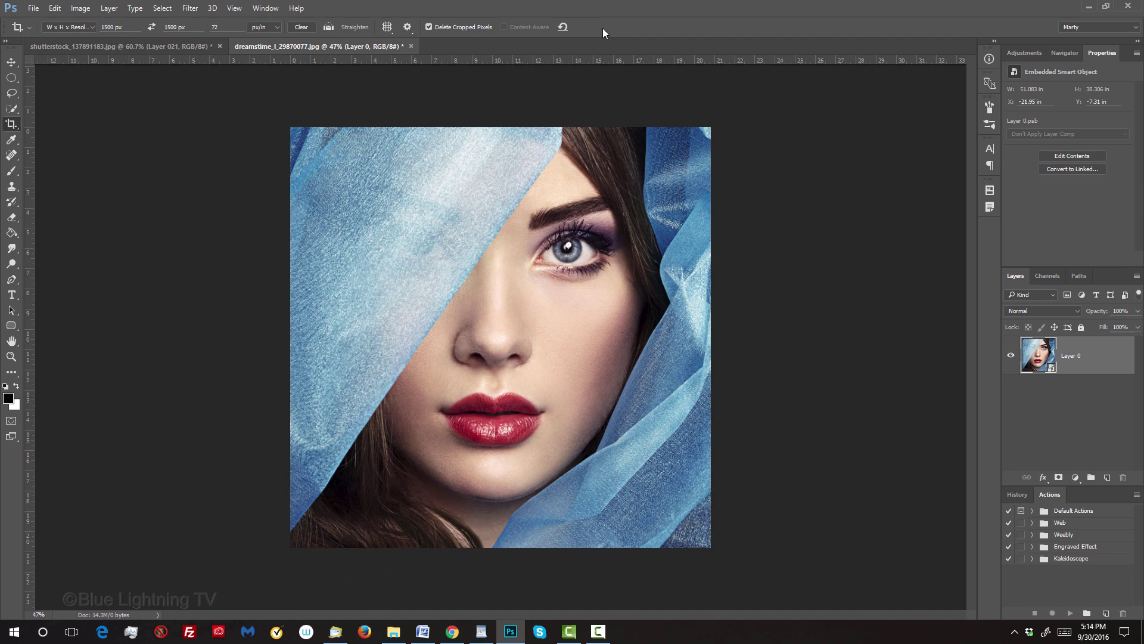
pyautogui.hotkey('ctrl', '0')
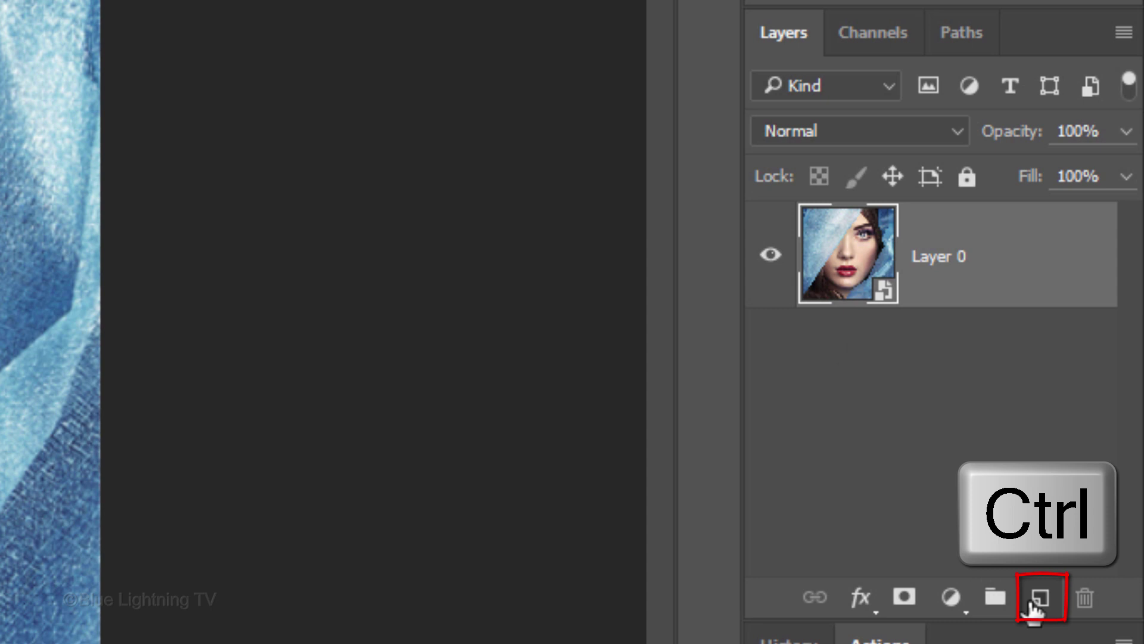
# - Add Layer 1 below the portrait, fill it with black, and reselect Layer 0
pyautogui.keyDown('ctrl'); pyautogui.click(1034, 607); pyautogui.keyUp('ctrl')
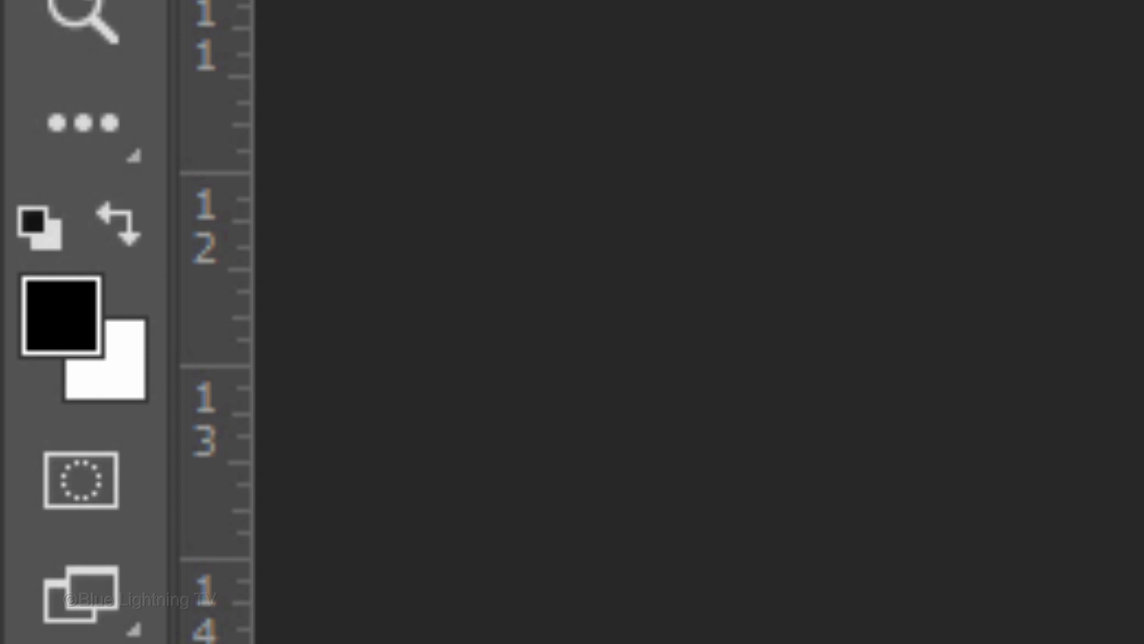
pyautogui.press('d')
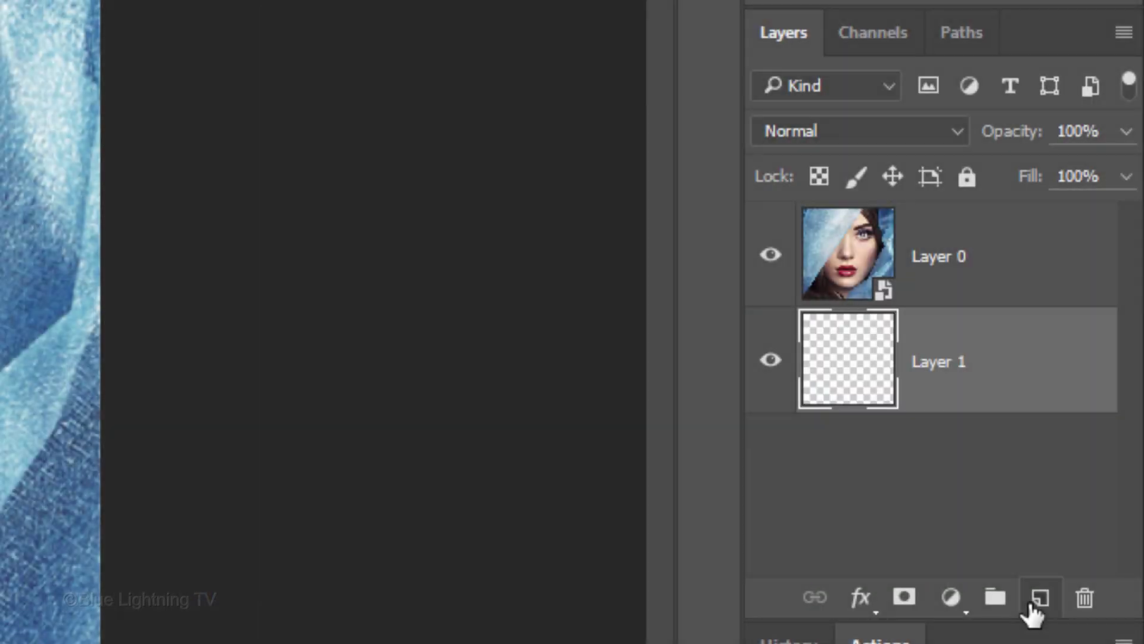
pyautogui.hotkey('alt', 'Delete')
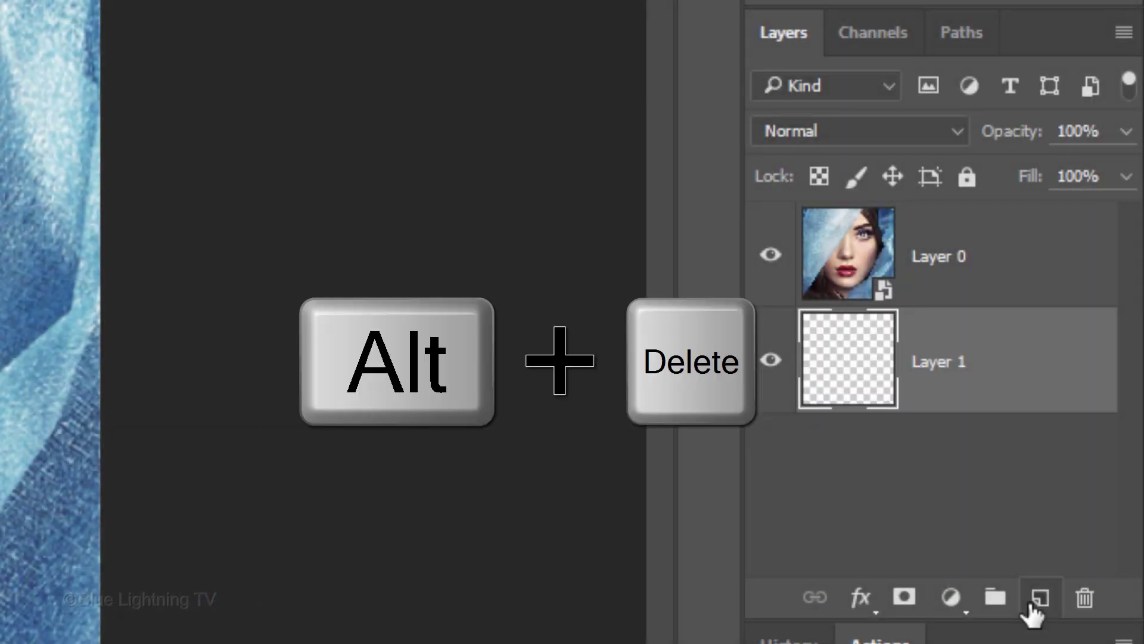
pyautogui.hotkey('alt', 'Delete')
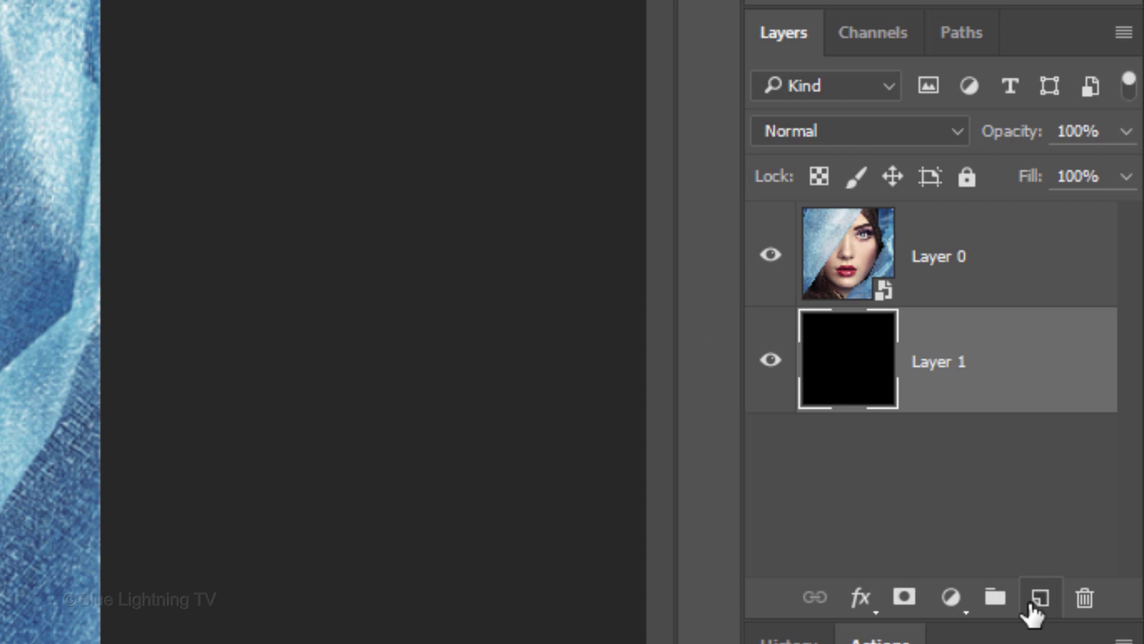
pyautogui.click(849, 253)
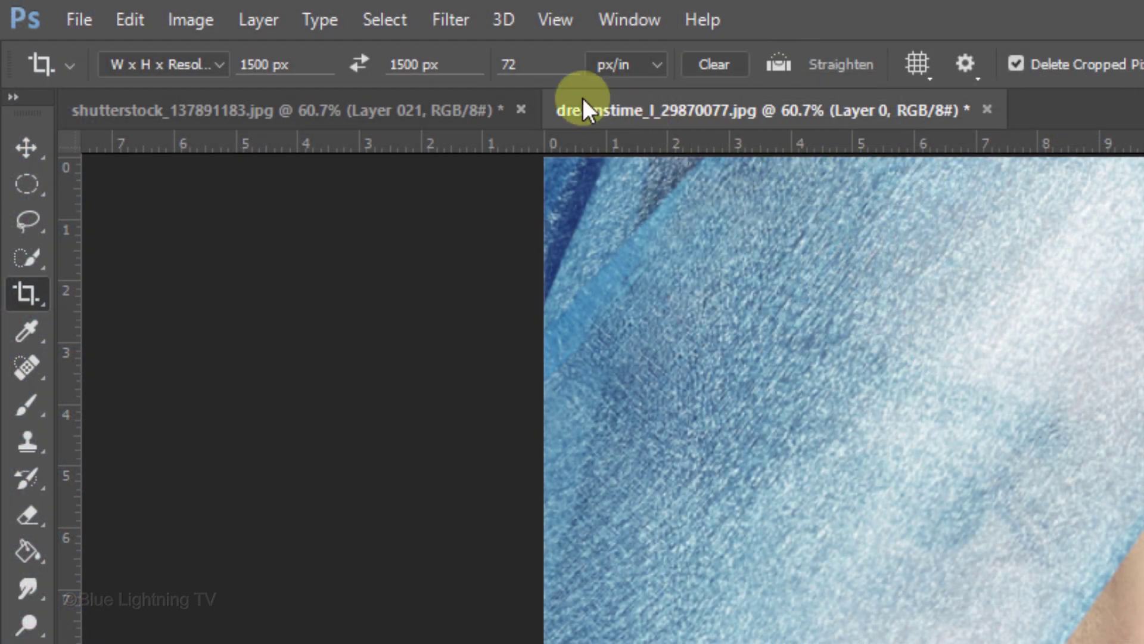
# - Apply Filter > Pixelate > Mosaic with a 30-square cell size to the portrait
pyautogui.click(451, 19)
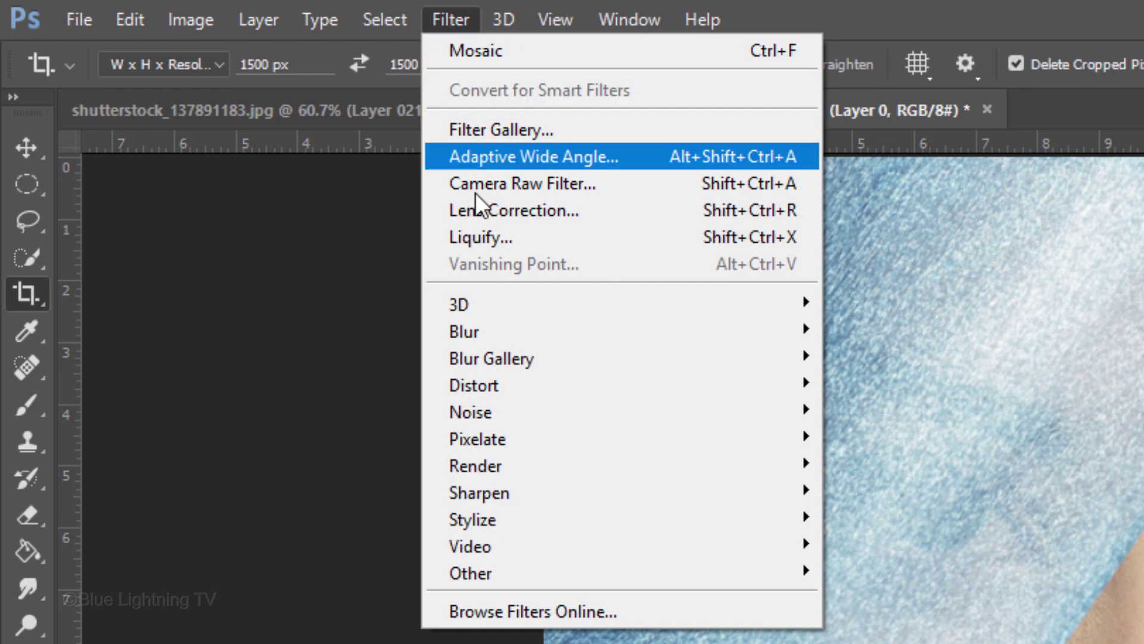
pyautogui.moveTo(478, 438)
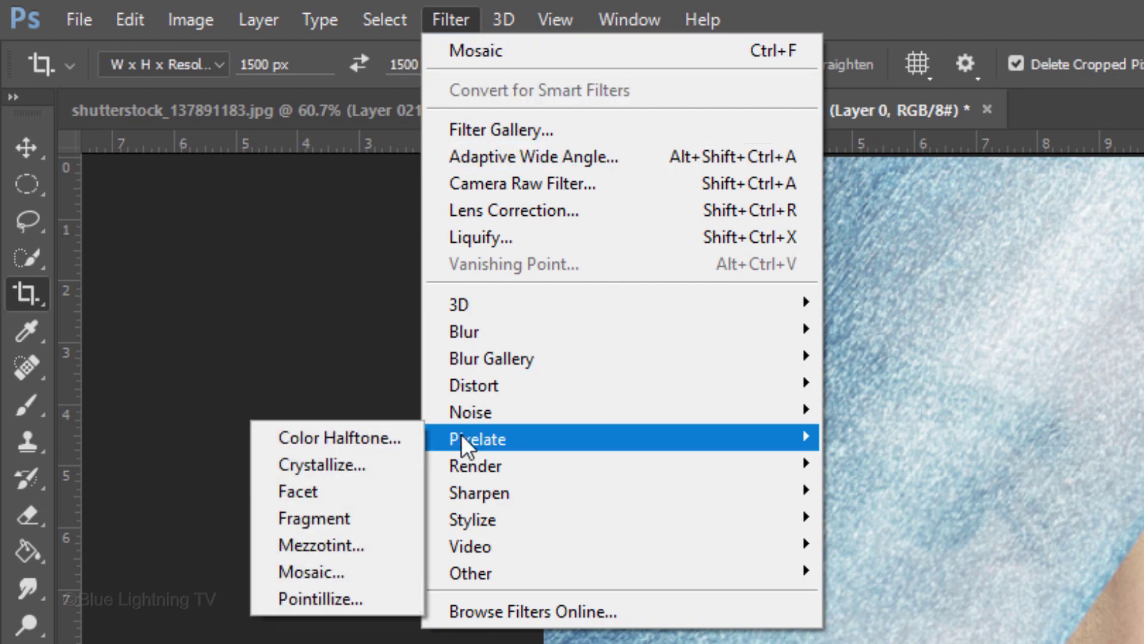
pyautogui.click(326, 573)
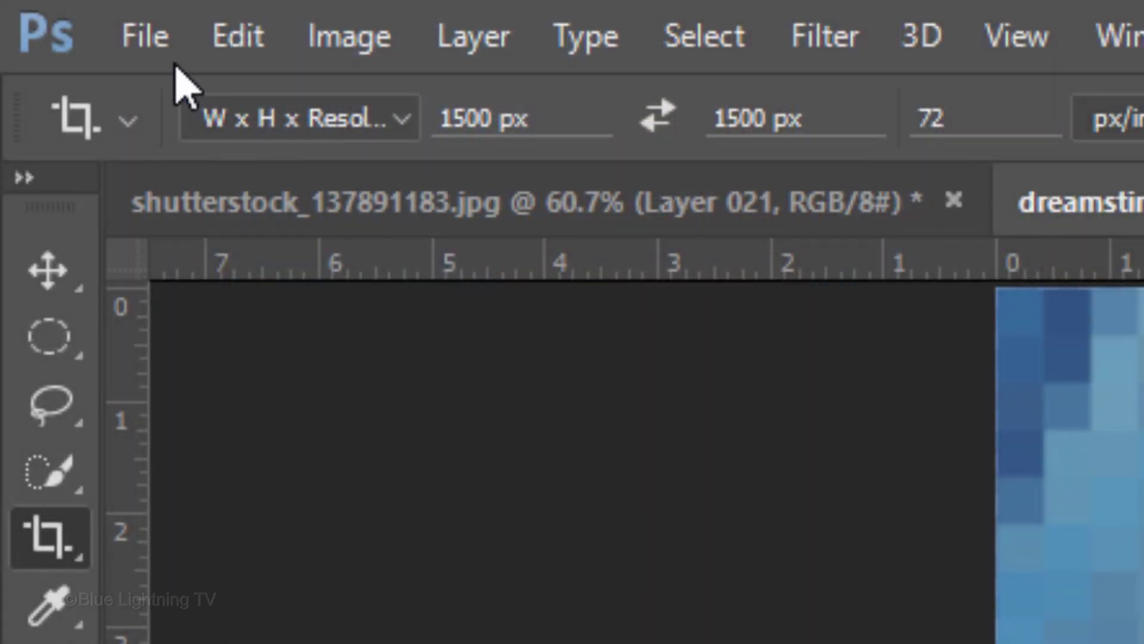
# - Create a new 30 × 30 px document at 72 ppi with a white background
pyautogui.click(143, 39)
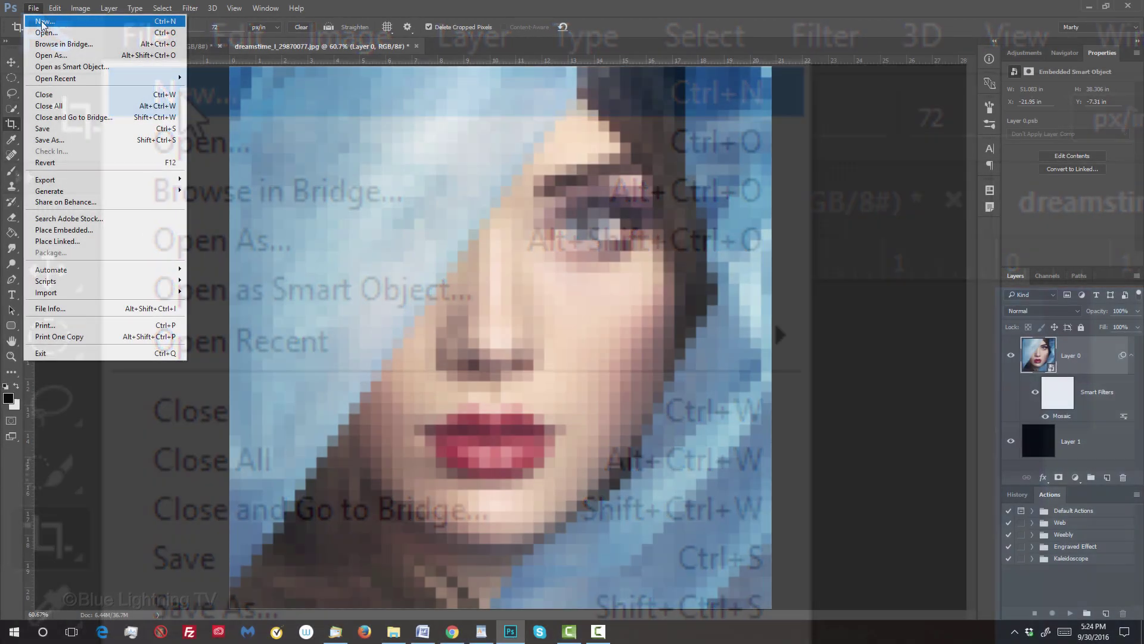
pyautogui.click(184, 97)
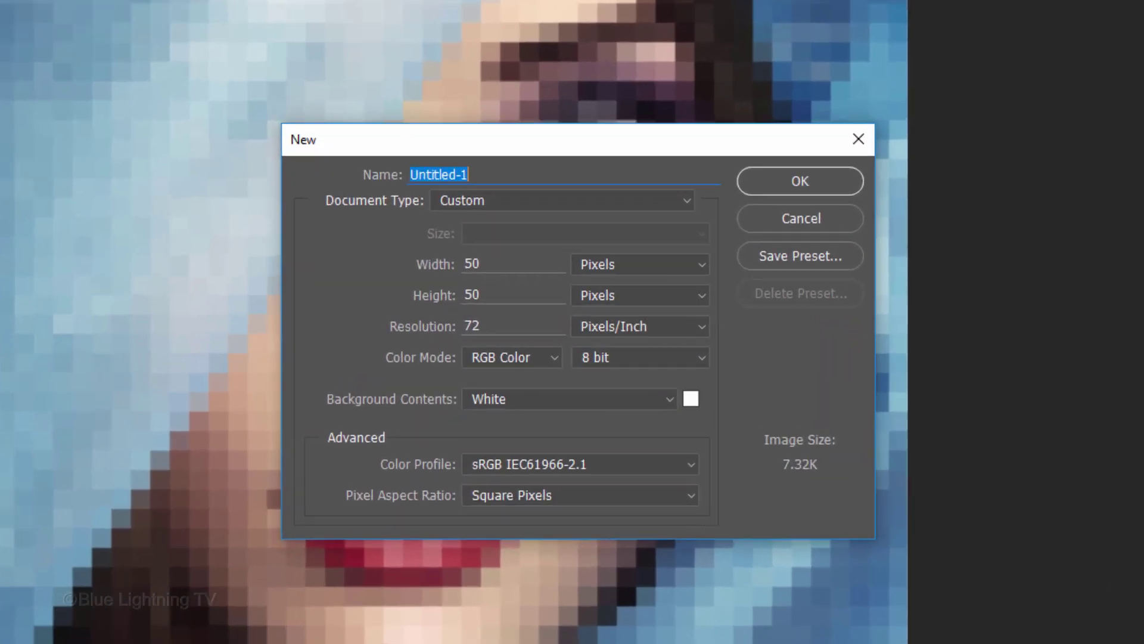
pyautogui.click(488, 265)
pyautogui.press('BackSpace')
pyautogui.press('BackSpace')
pyautogui.write('30')
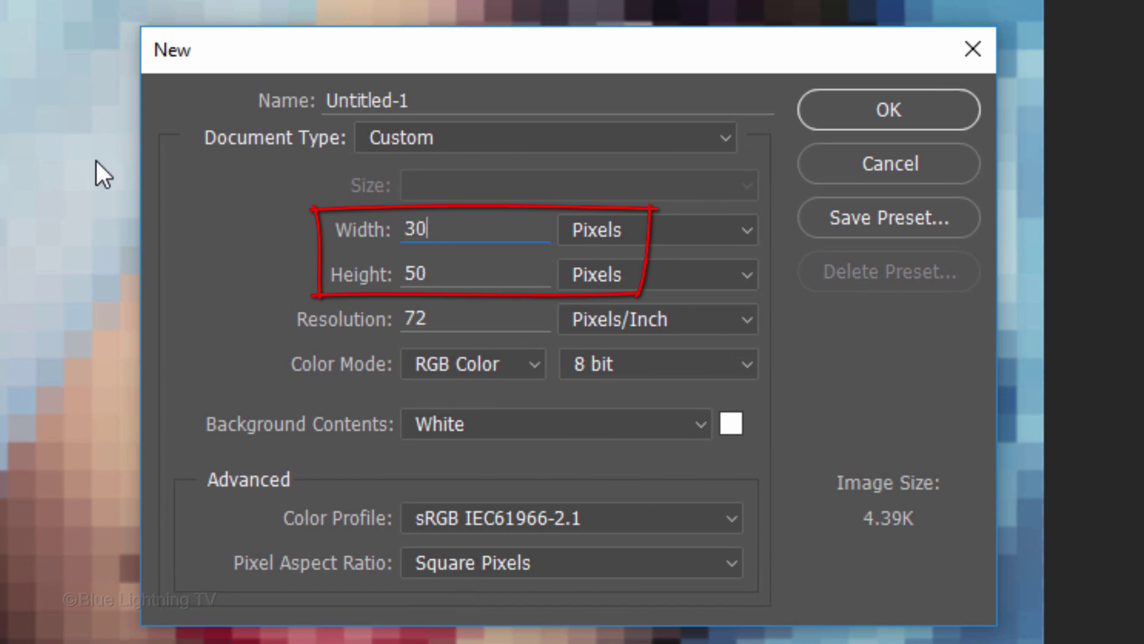
pyautogui.doubleClick(439, 279)
pyautogui.write('30')
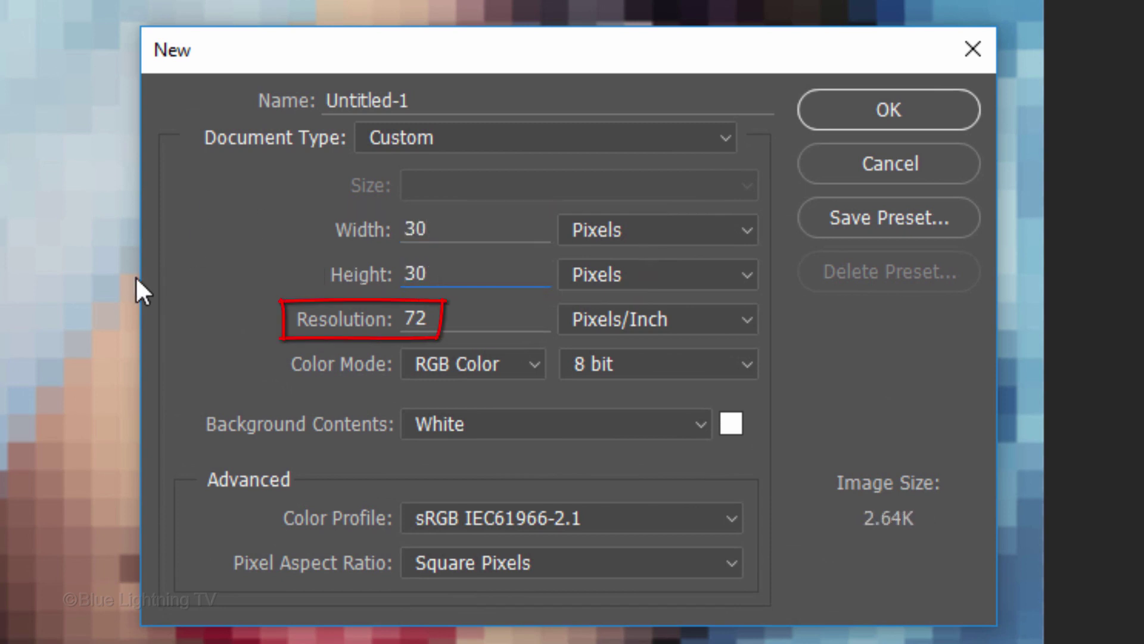
pyautogui.click(911, 112)
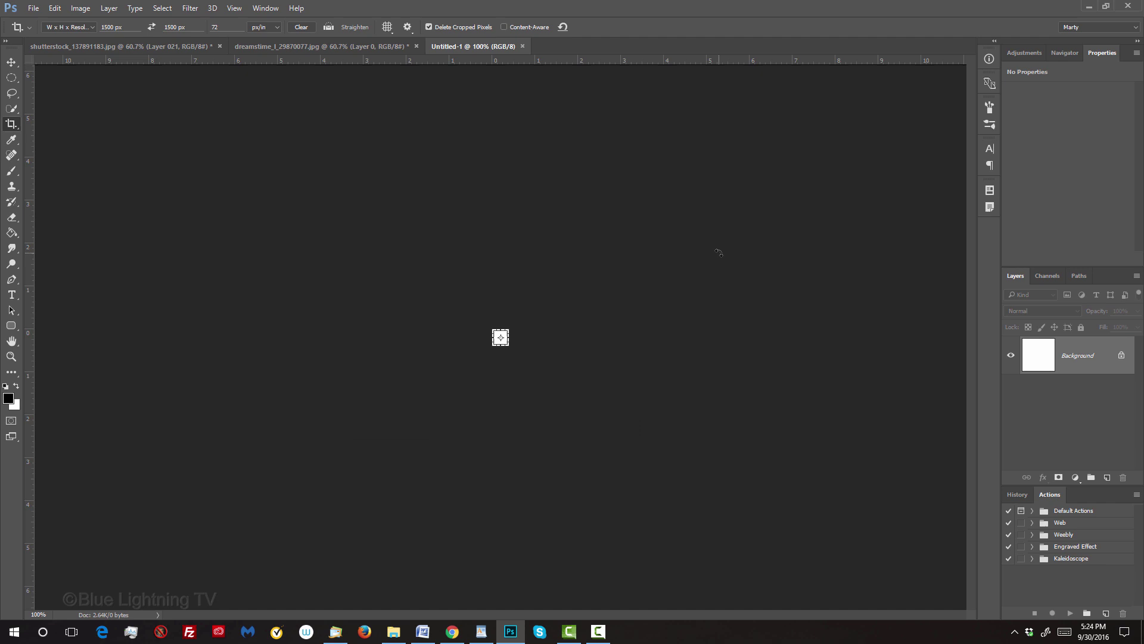
# - Draw a circular selection spanning the whole 30 × 30 px canvas
pyautogui.hotkey('ctrl', '0')
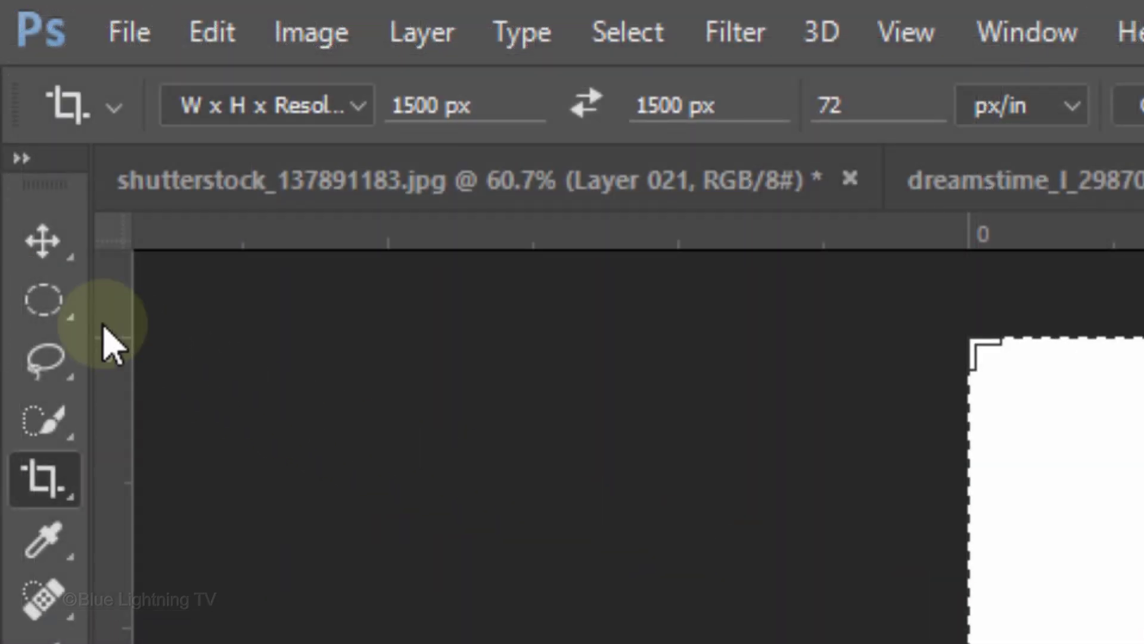
pyautogui.moveTo(44, 300); pyautogui.dragTo(291, 362)
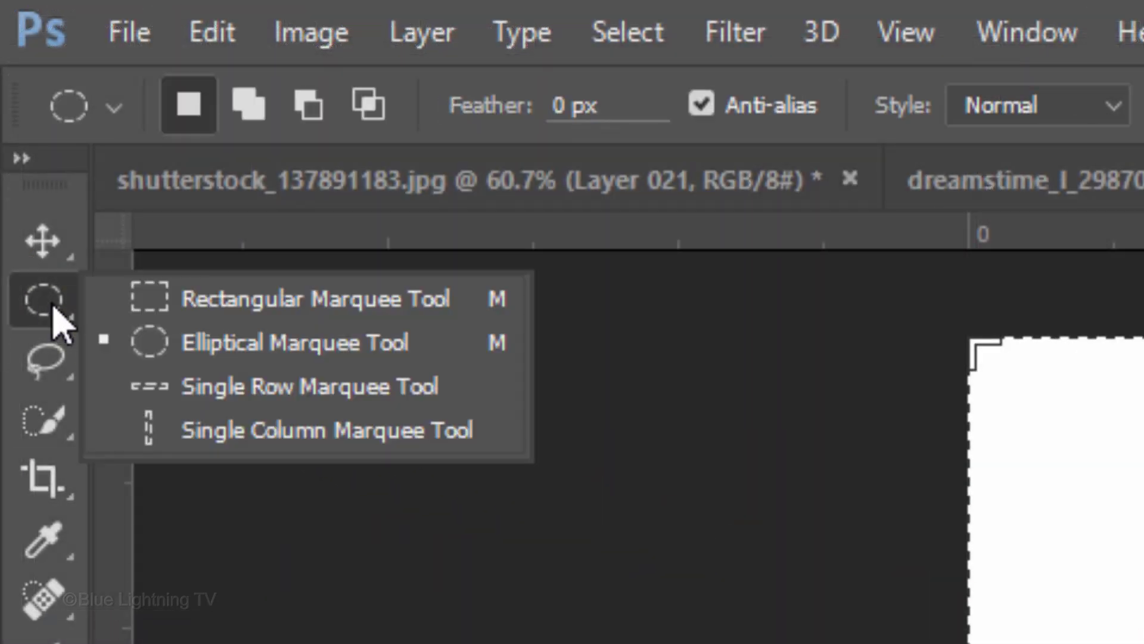
pyautogui.click(291, 362)
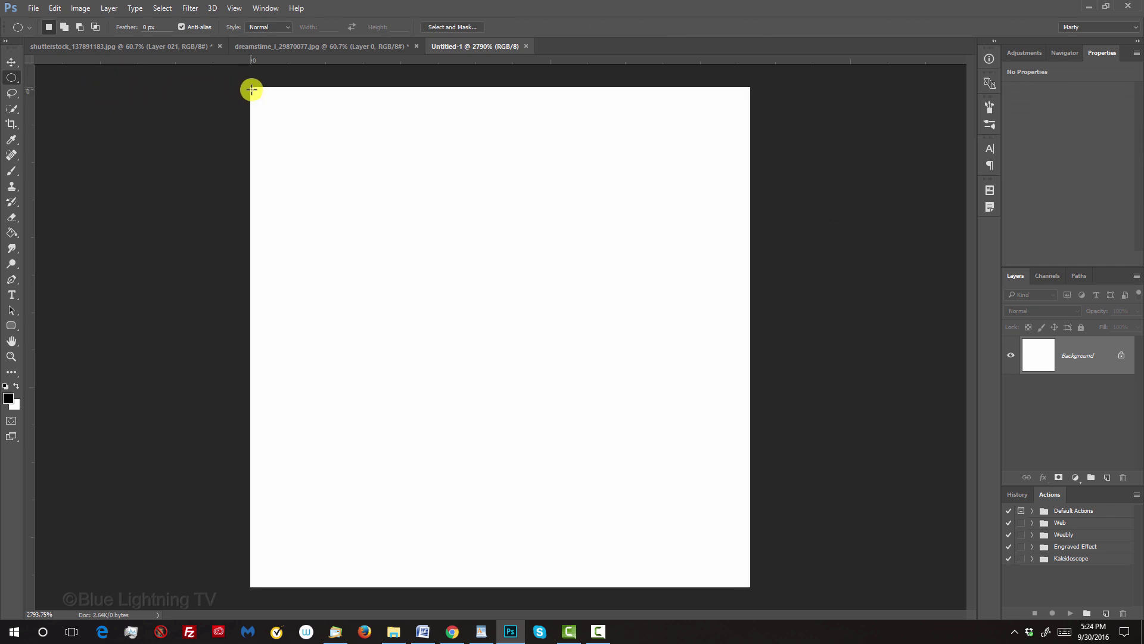
pyautogui.press('shift')
pyautogui.moveTo(251, 89)
pyautogui.mouseDown()
pyautogui.moveTo(697, 550)
pyautogui.moveTo(747, 585)
pyautogui.mouseUp()
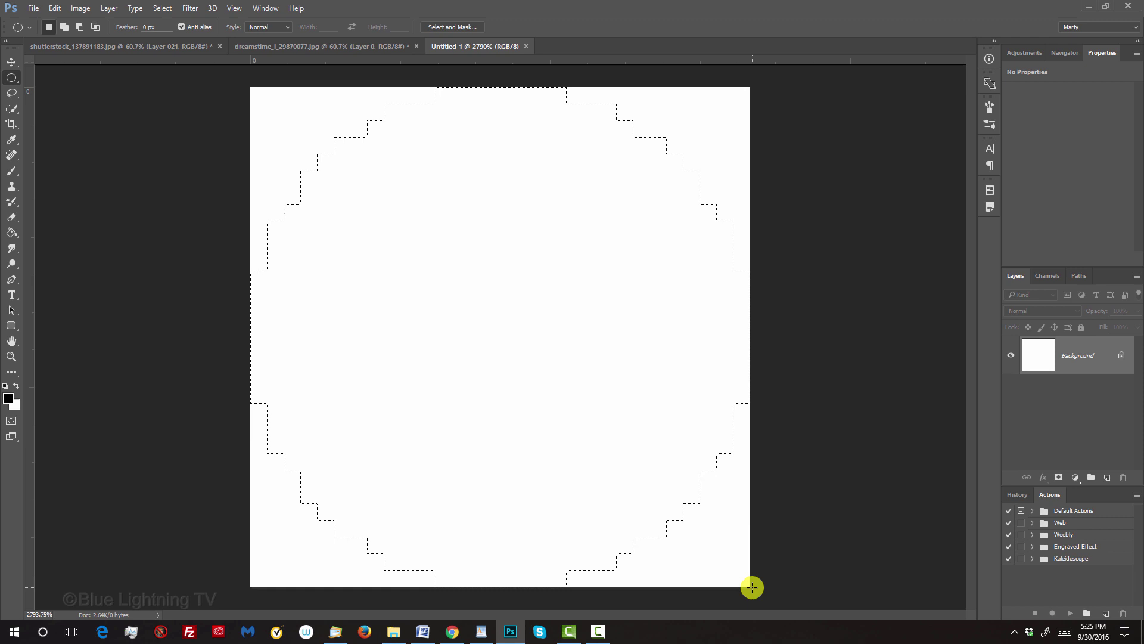
# - Fill the corners outside the circle with black and deselect
pyautogui.hotkey('ctrl', 'shift', 'i')
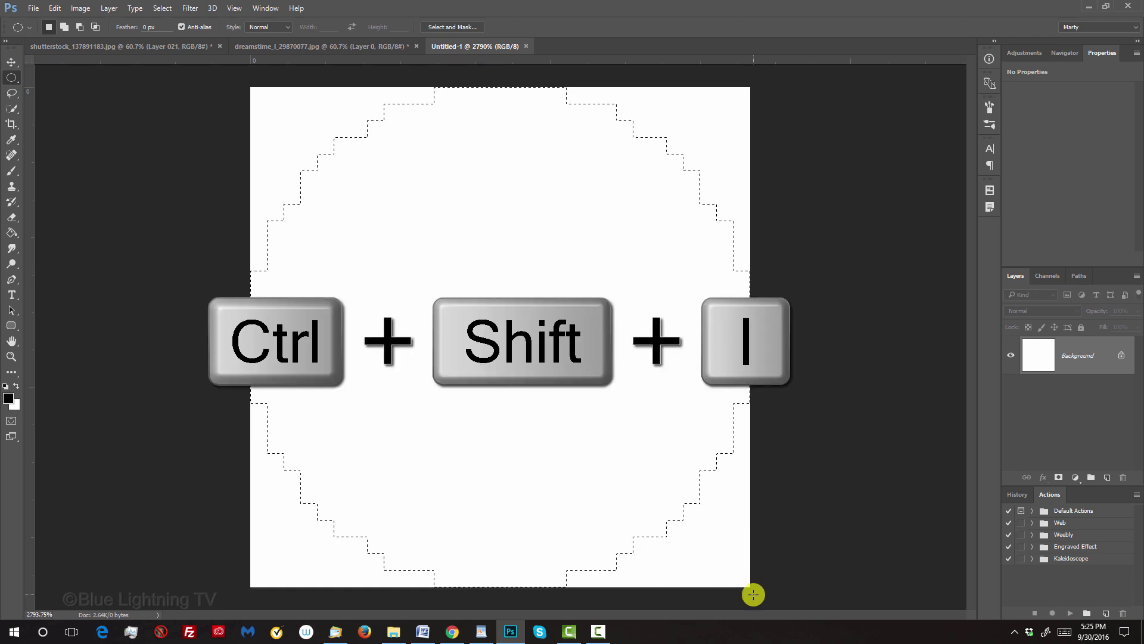
pyautogui.hotkey('ctrl', 'shift', 'i')
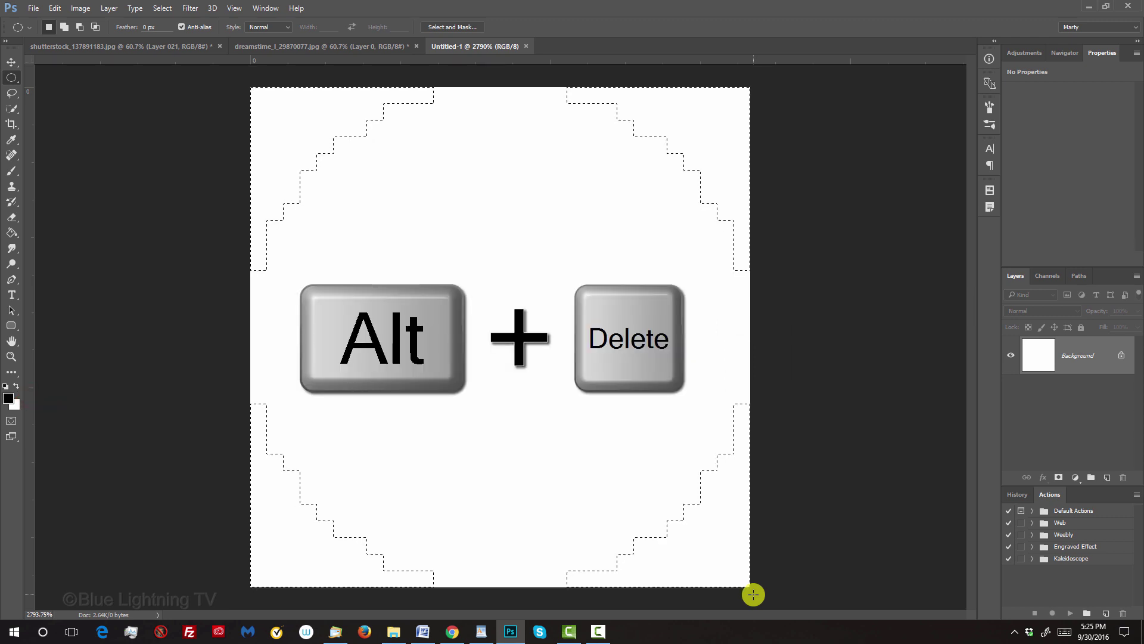
pyautogui.hotkey('alt', 'Delete')
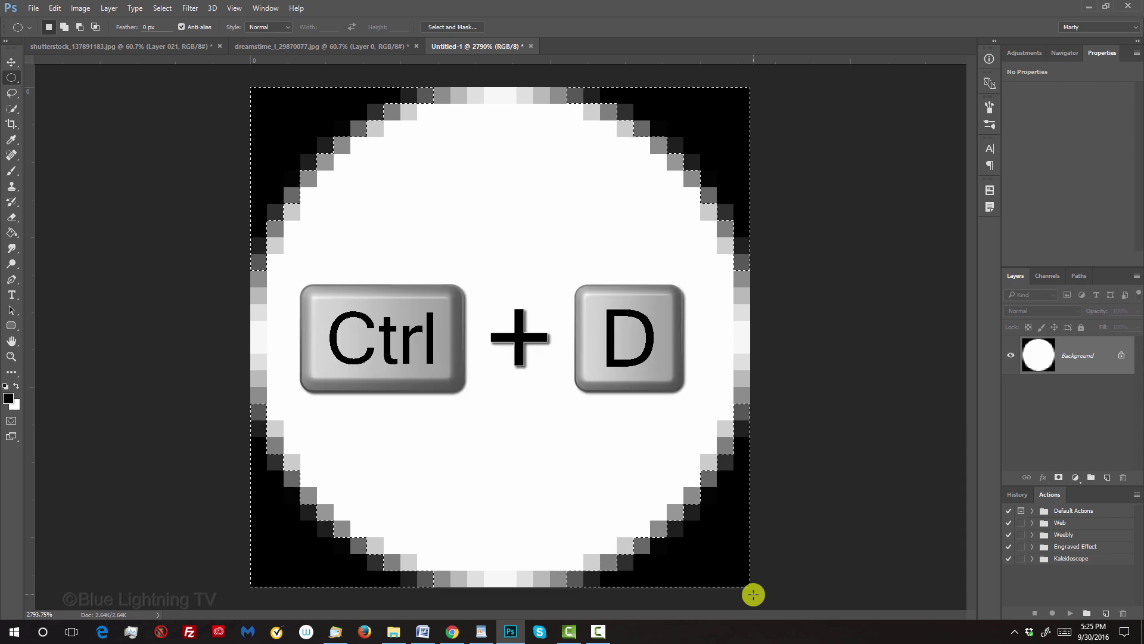
pyautogui.hotkey('ctrl', 'd')
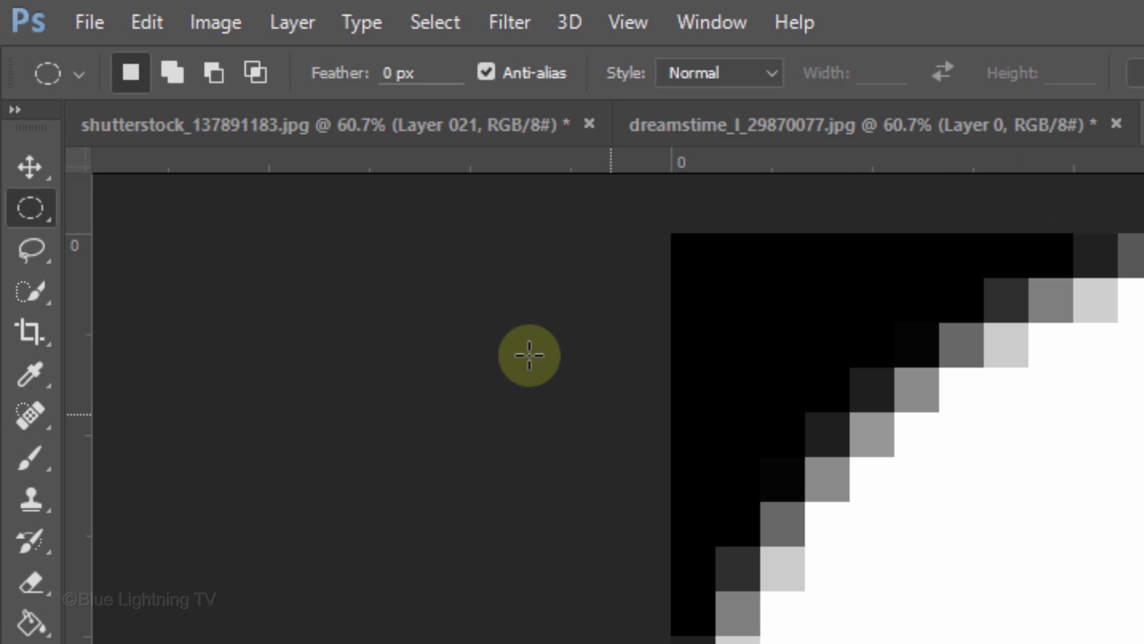
# - Define the white circle design as a pattern named 30x30x72
pyautogui.click(147, 19)
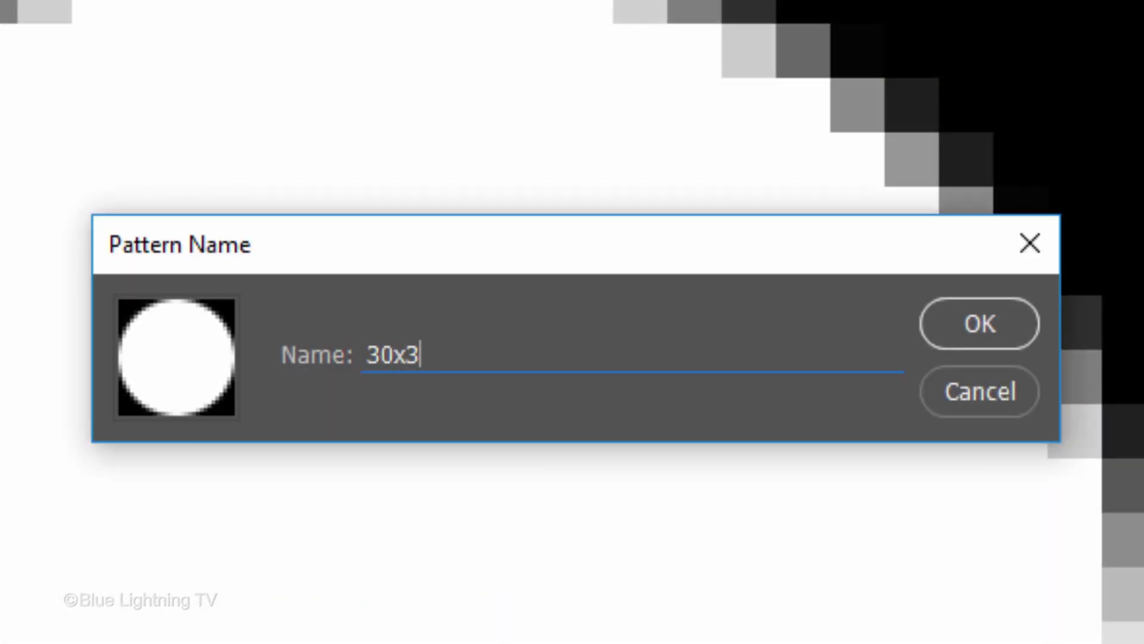
pyautogui.write('0x72')
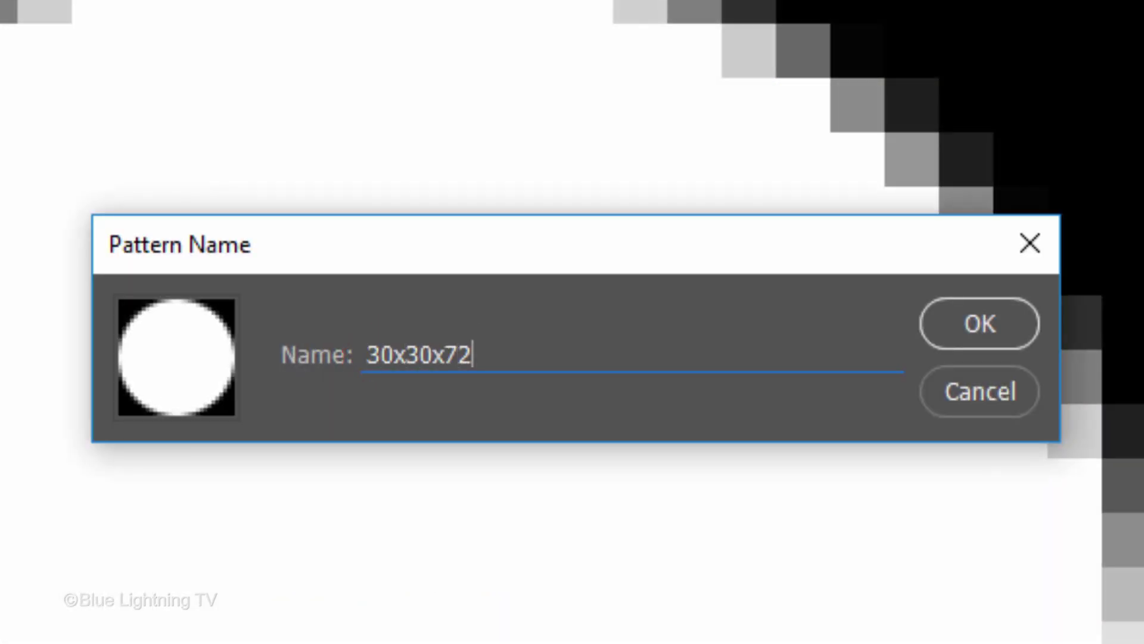
pyautogui.click(964, 333)
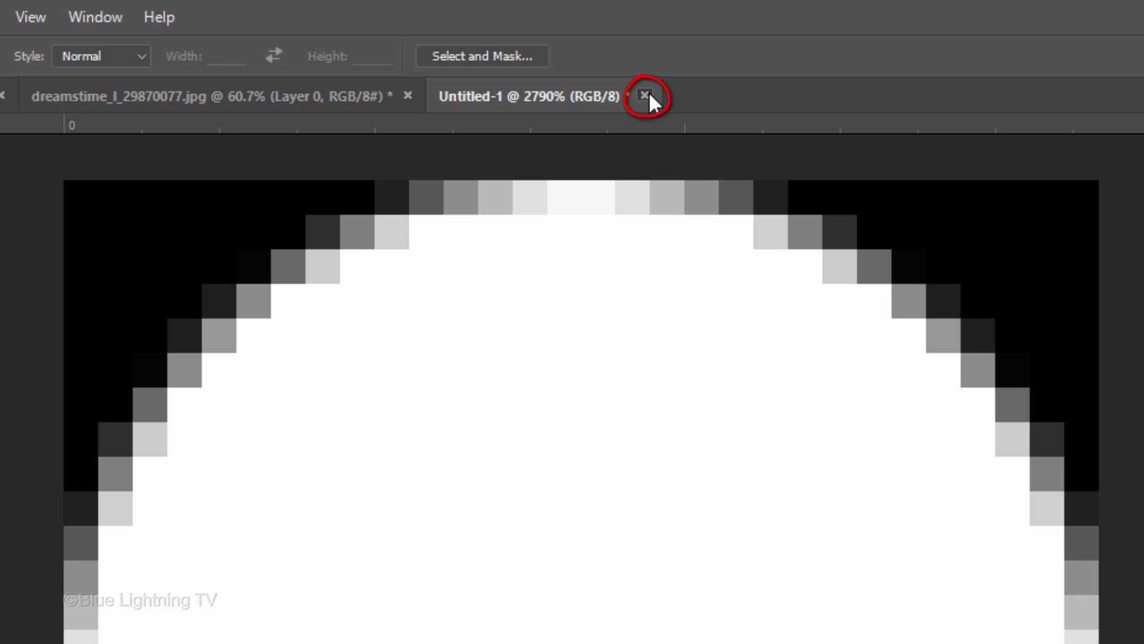
# - Close Untitled-1 without saving, then add a white-filled Layer 2 above the portrait
pyautogui.click(644, 95)
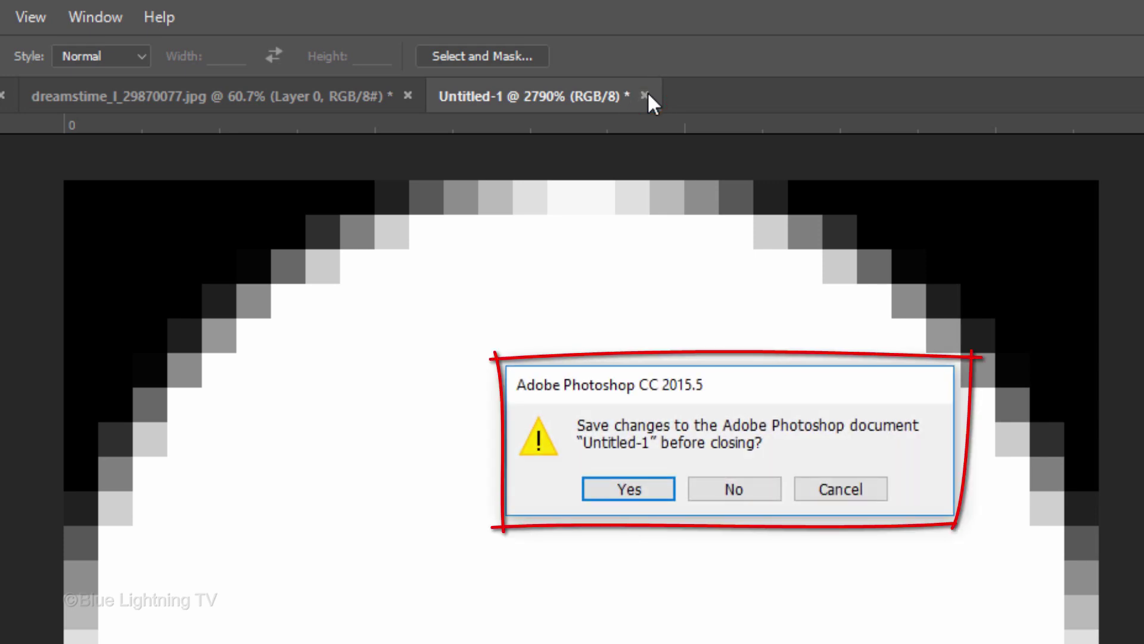
pyautogui.click(716, 494)
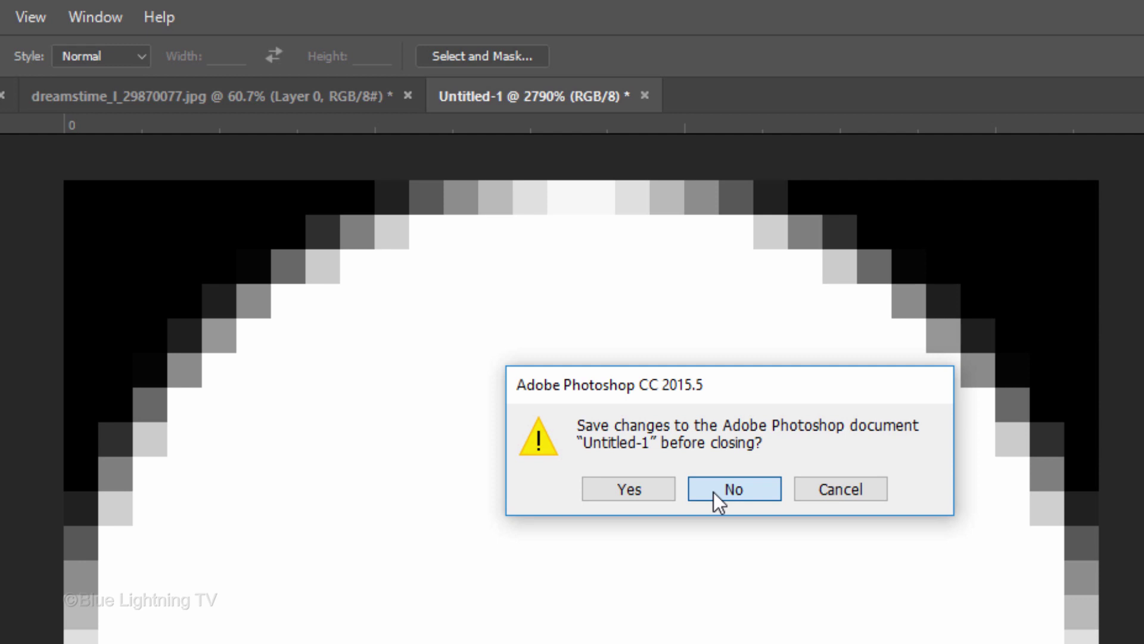
pyautogui.click(713, 492)
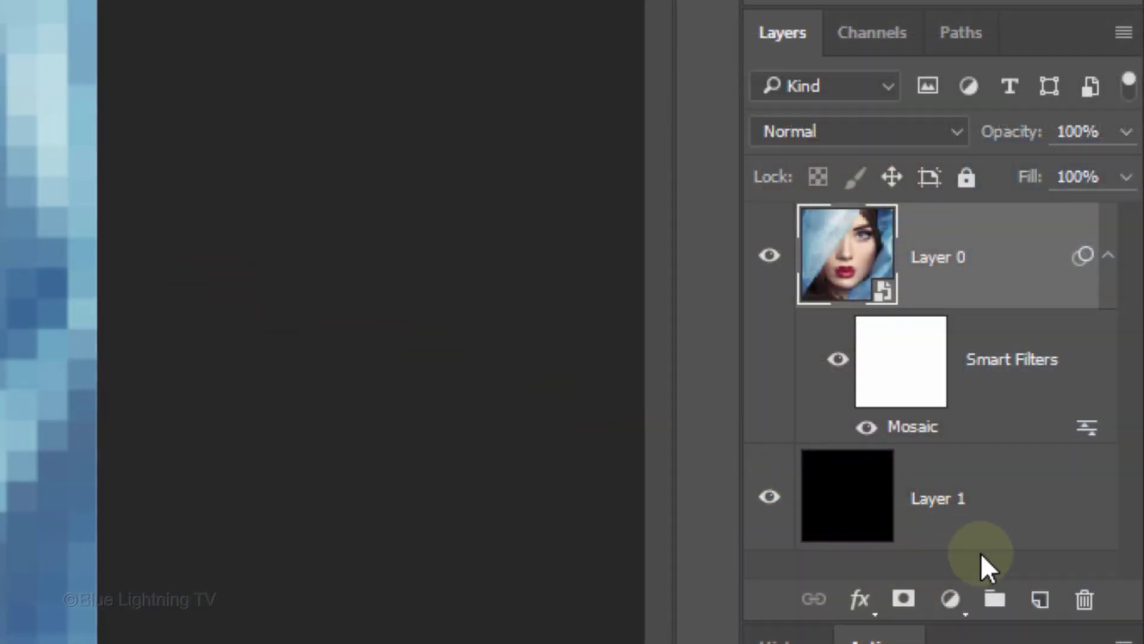
pyautogui.click(1039, 600)
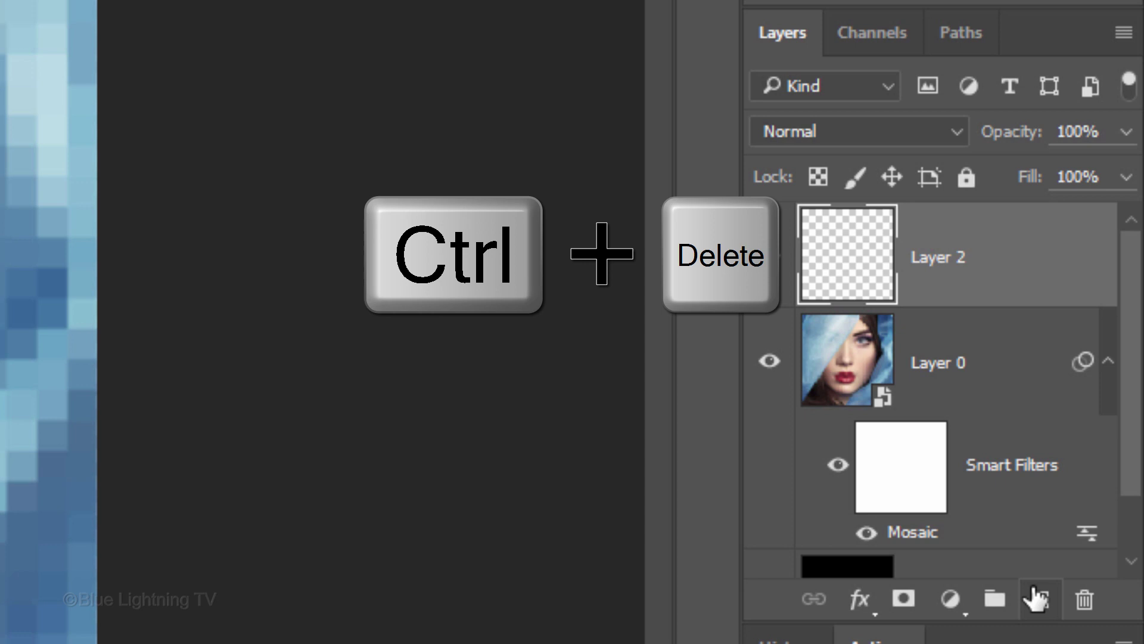
pyautogui.hotkey('ctrl', 'Delete')
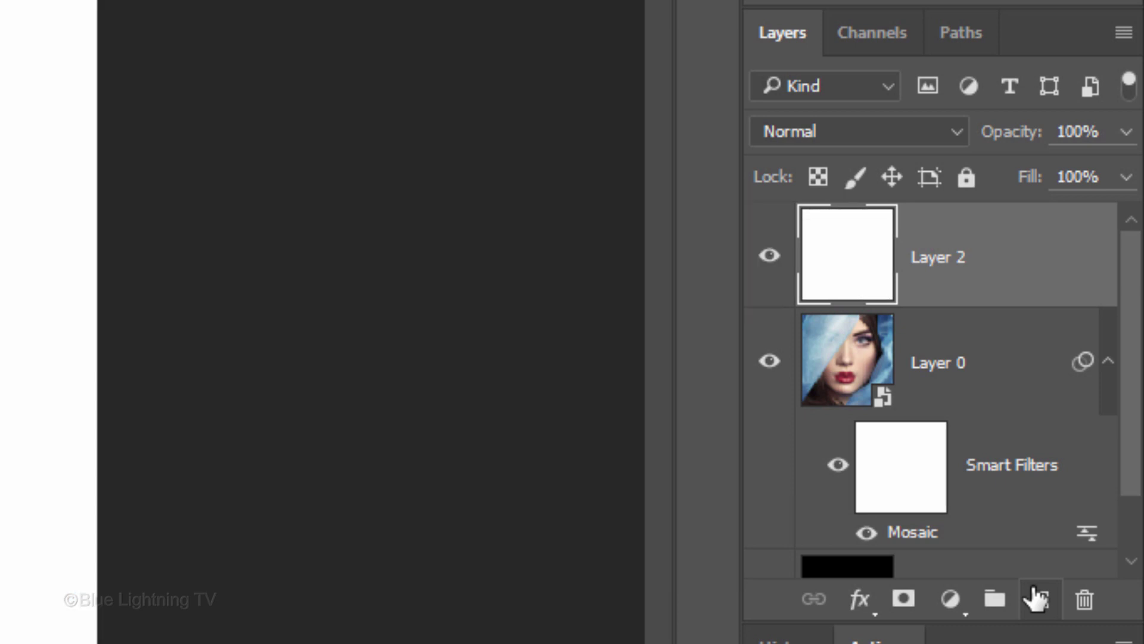
# - Give Layer 2 a Pattern Overlay using the 30x30x72 circle pattern at 100% scale
pyautogui.doubleClick(853, 268)
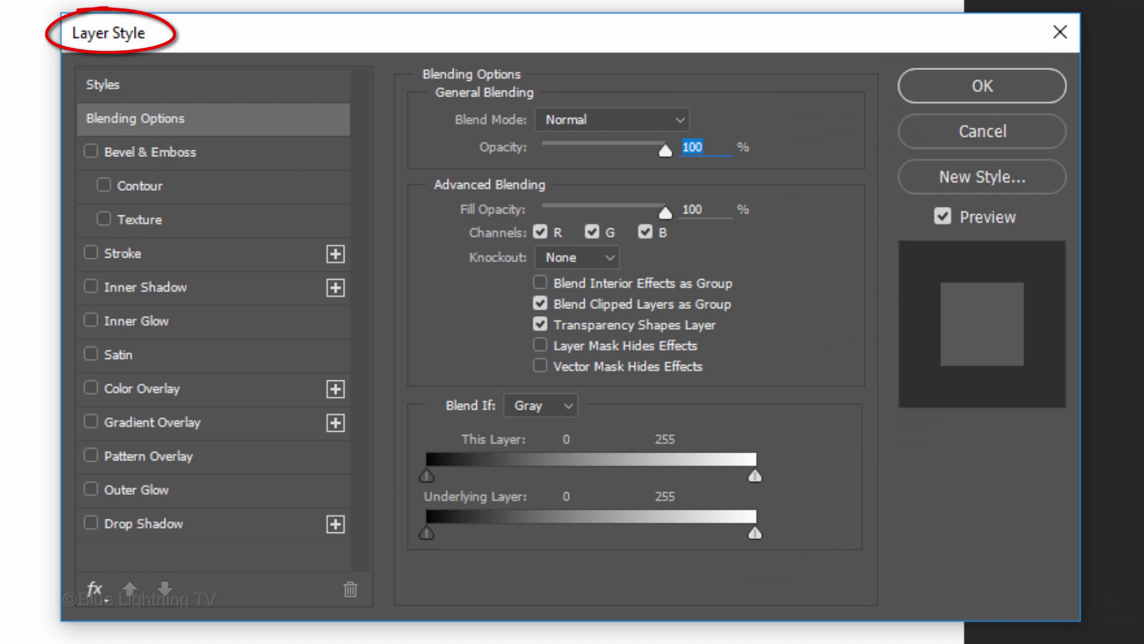
pyautogui.click(240, 454)
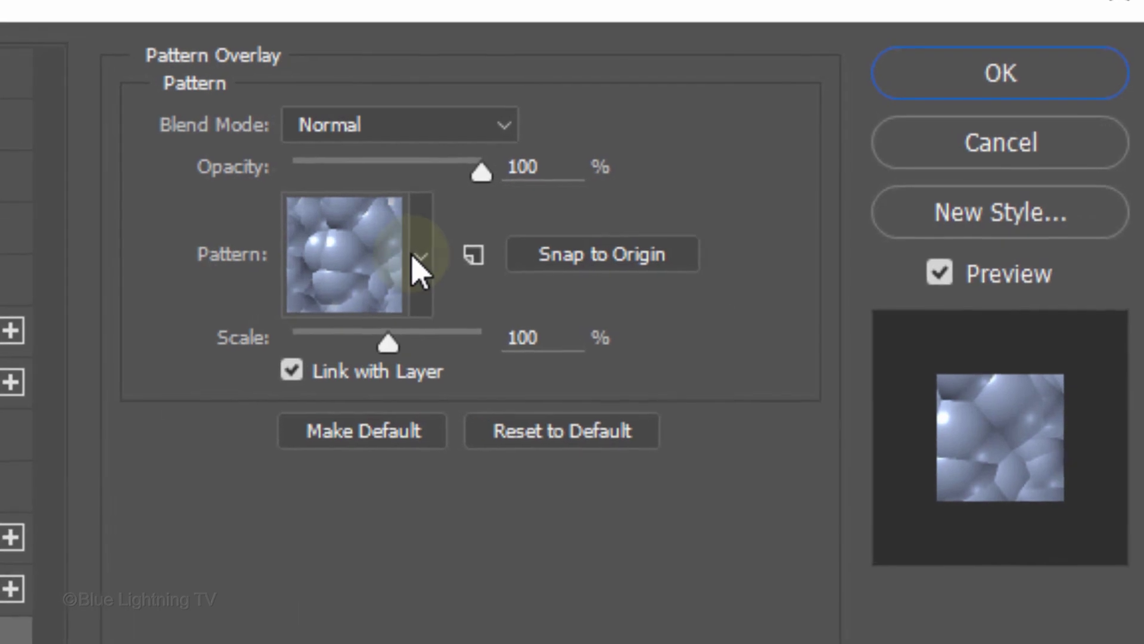
pyautogui.click(419, 258)
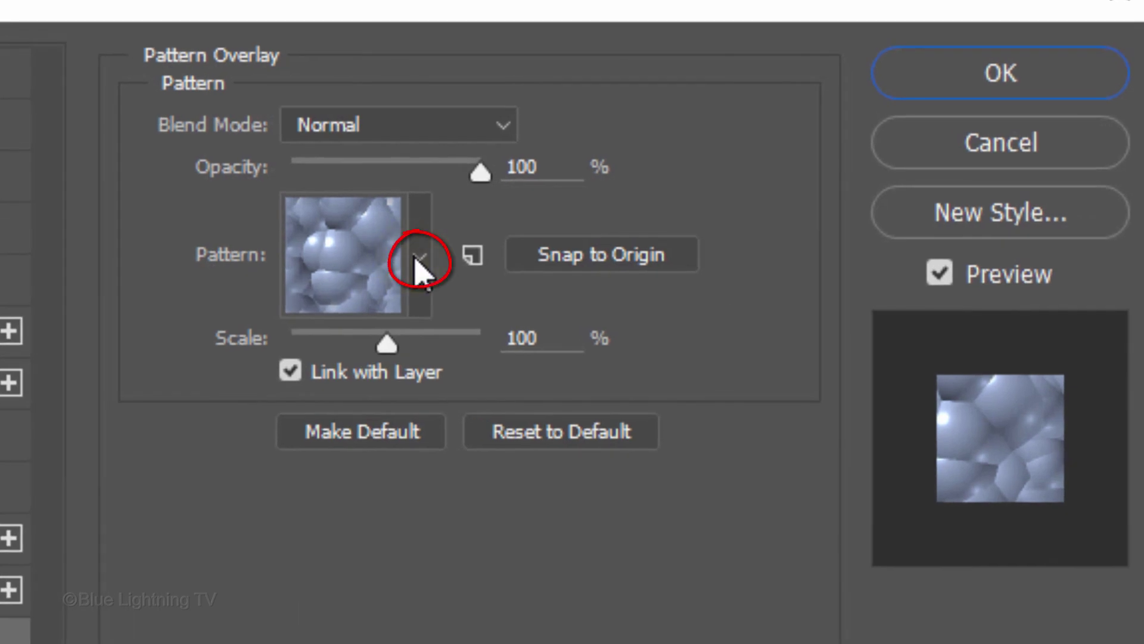
pyautogui.scroll(-1, 486, 447)
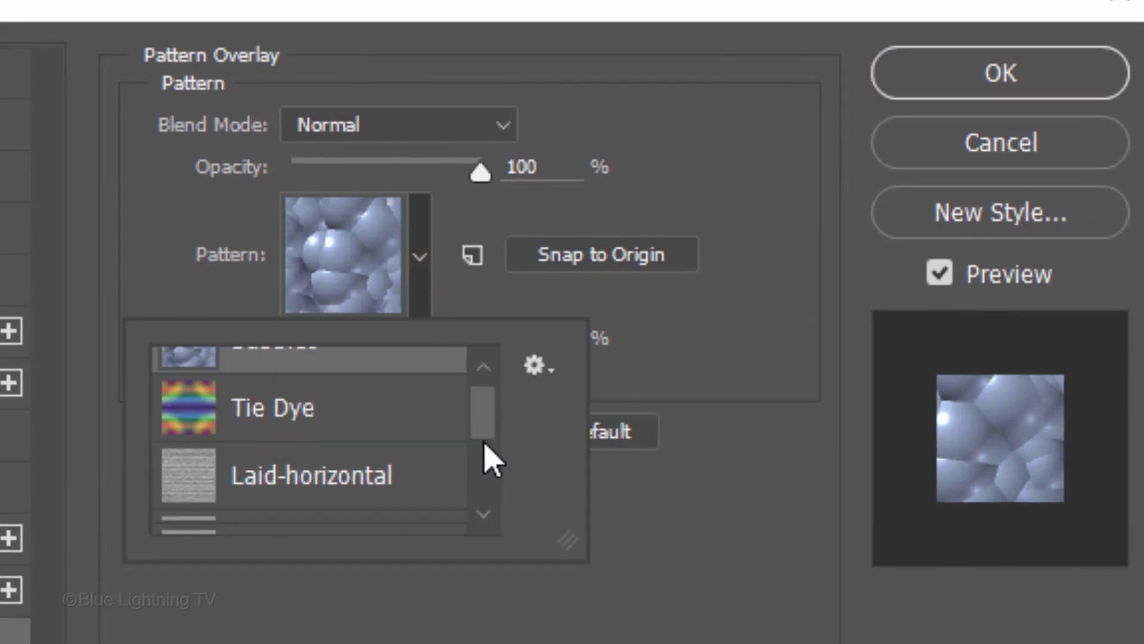
pyautogui.scroll(-3, 485, 445)
pyautogui.click(191, 505)
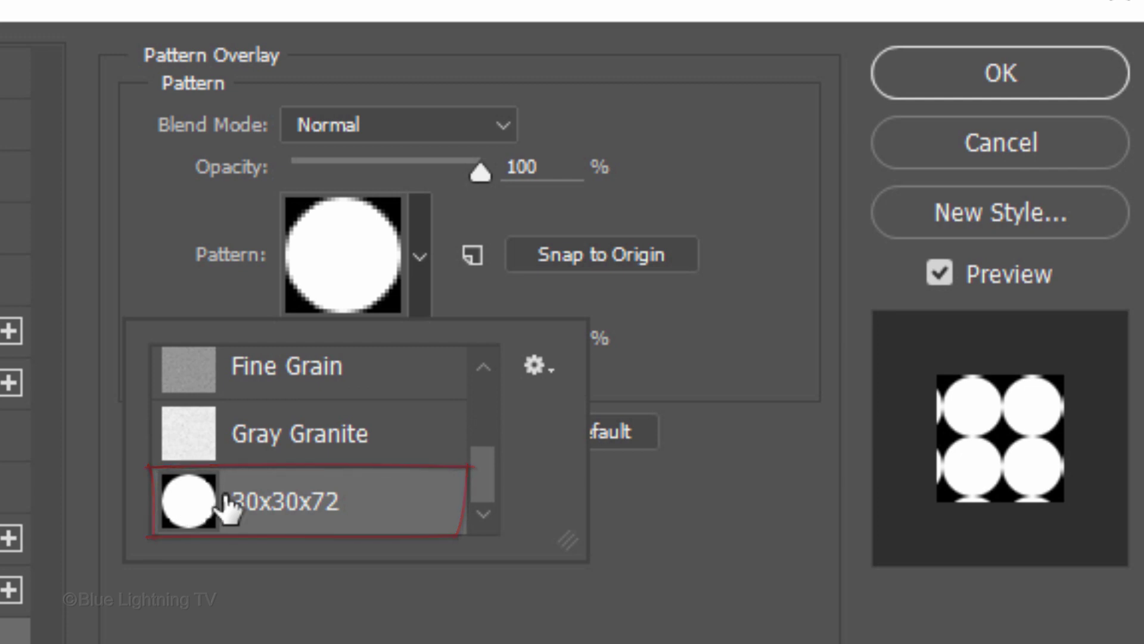
pyautogui.click(720, 550)
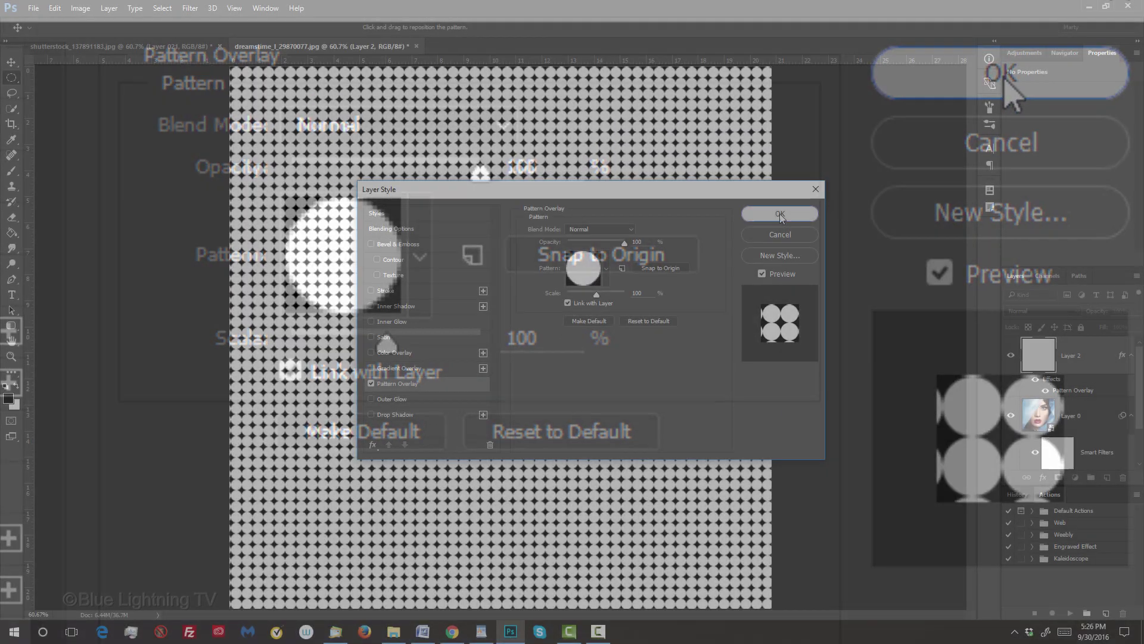
pyautogui.click(780, 216)
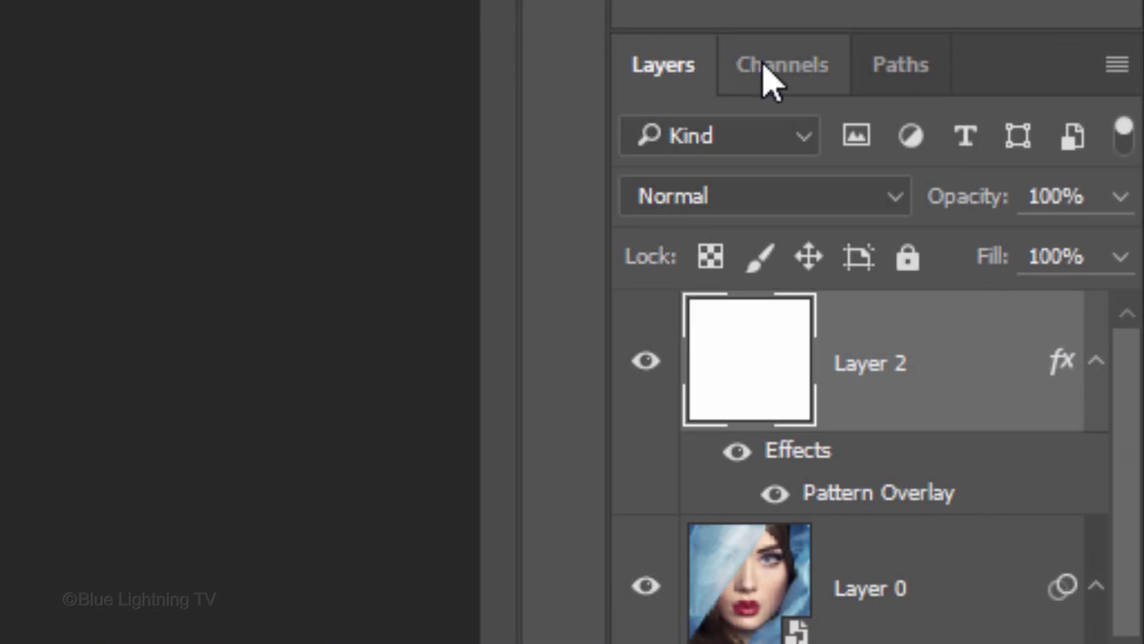
# - Load the RGB channel's dot pattern as a selection and delete Layer 2
pyautogui.click(1047, 276)
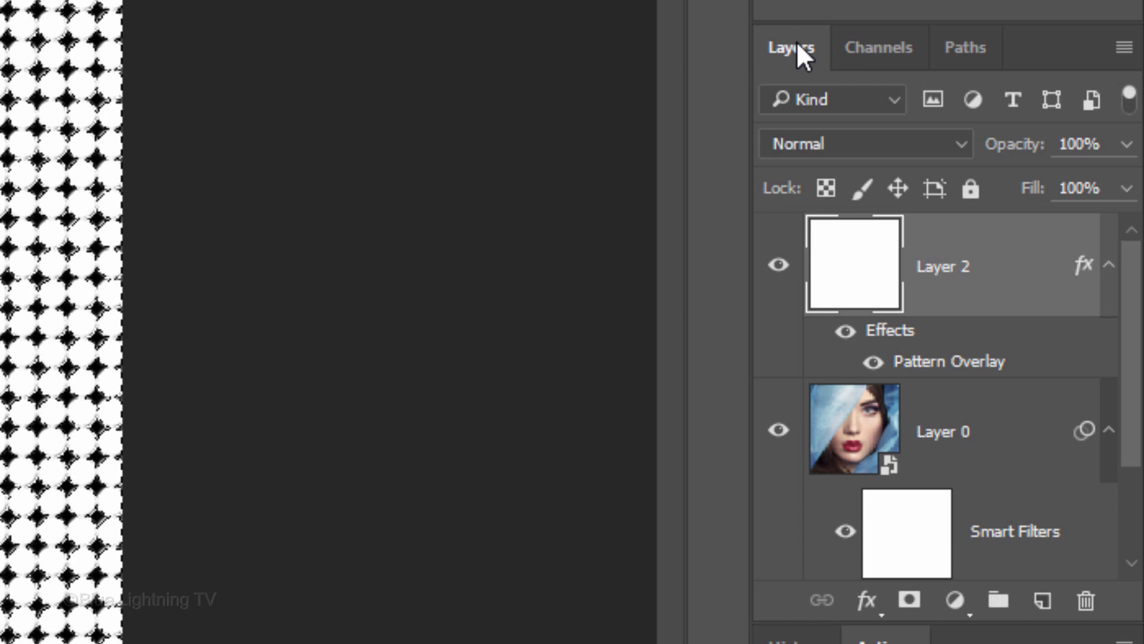
pyautogui.press('Delete')
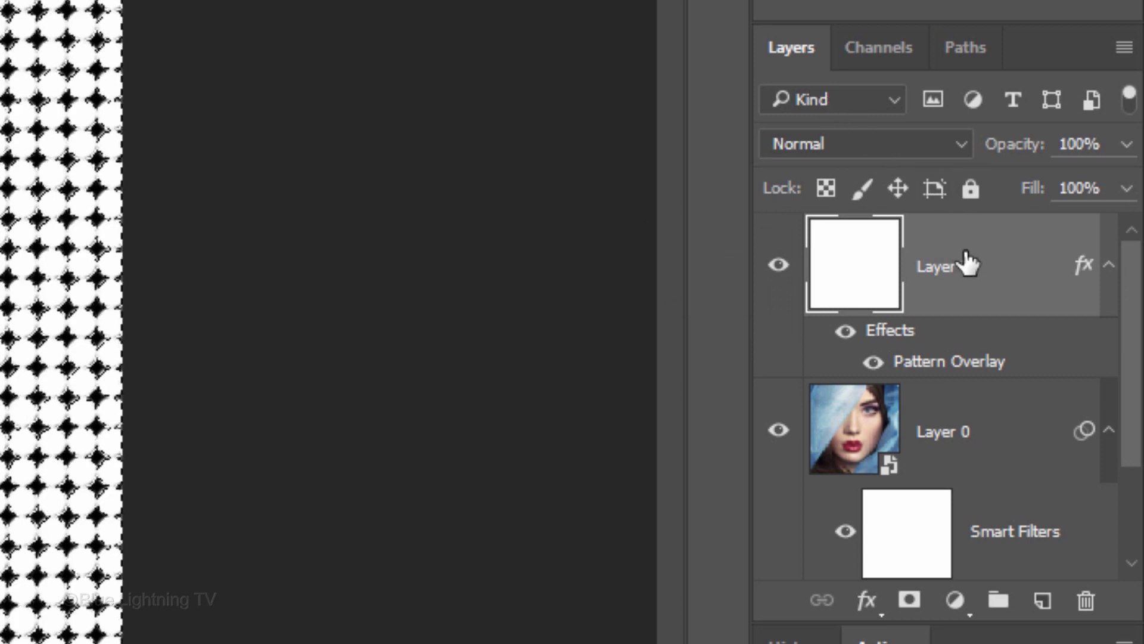
pyautogui.moveTo(968, 262); pyautogui.dragTo(1084, 601)
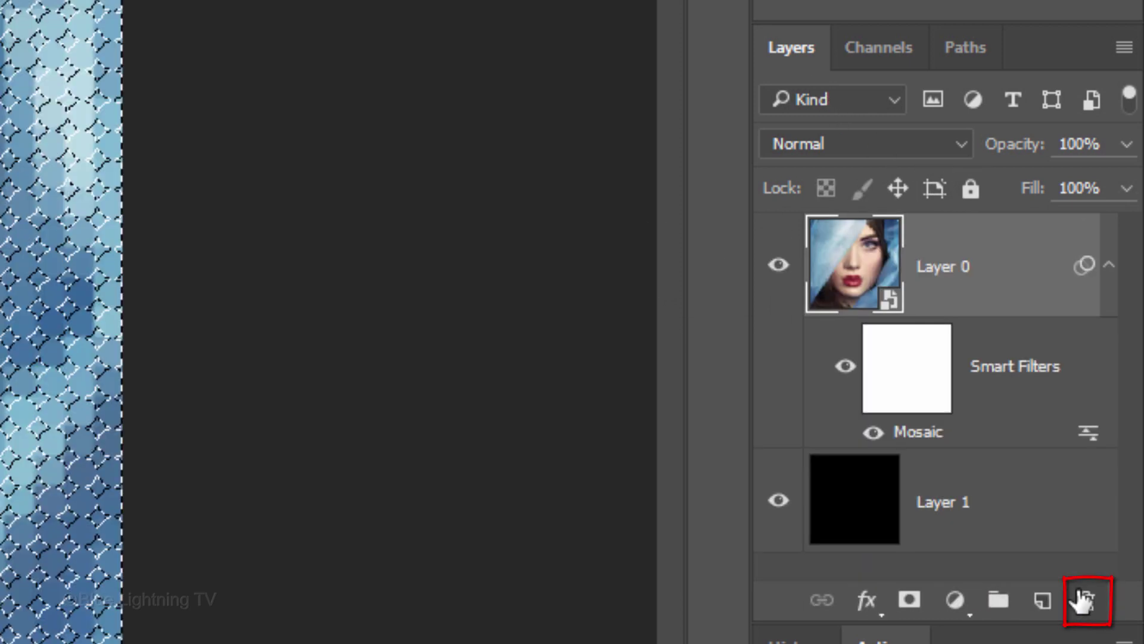
# - Mask the portrait layer with the dot selection, then unlink the photo from its mask
pyautogui.click(908, 603)
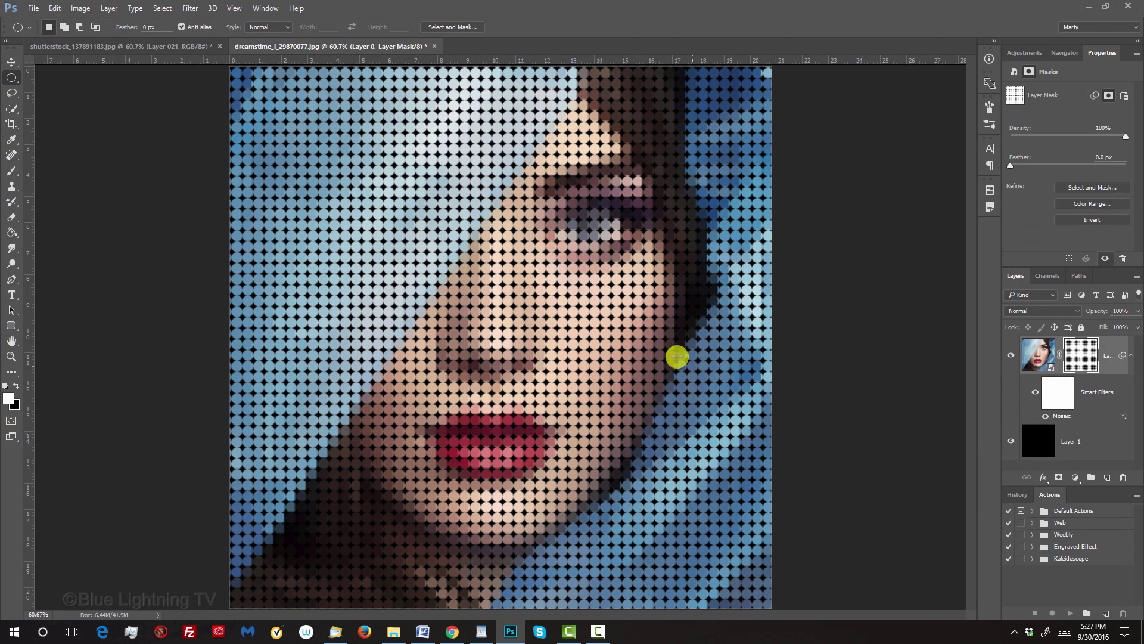
pyautogui.press('z')
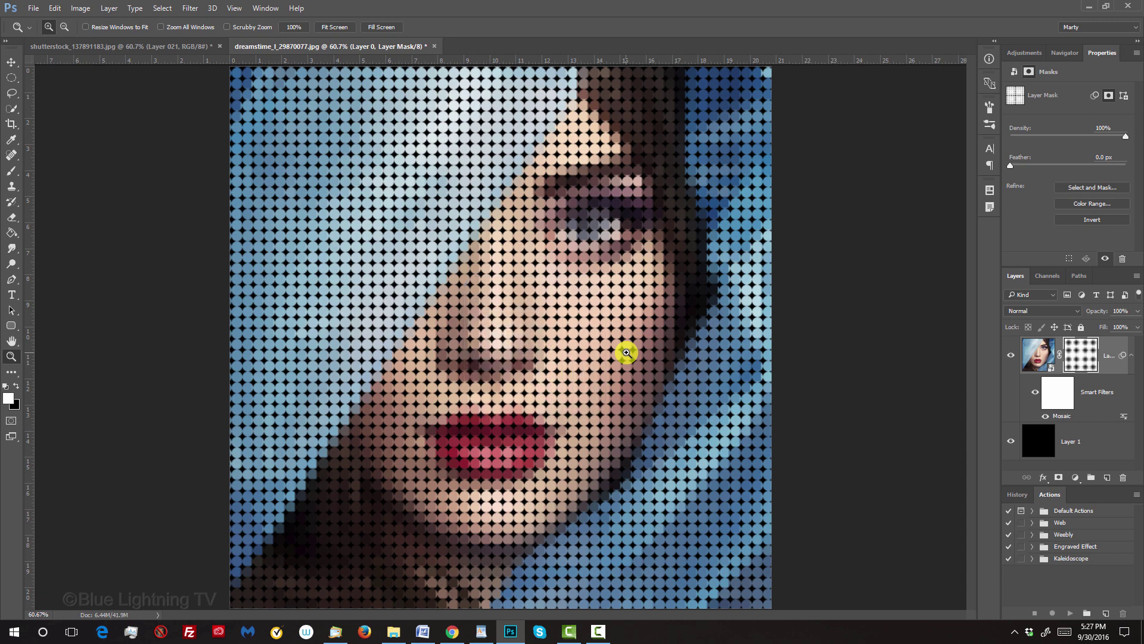
pyautogui.moveTo(623, 353); pyautogui.dragTo(390, 517)
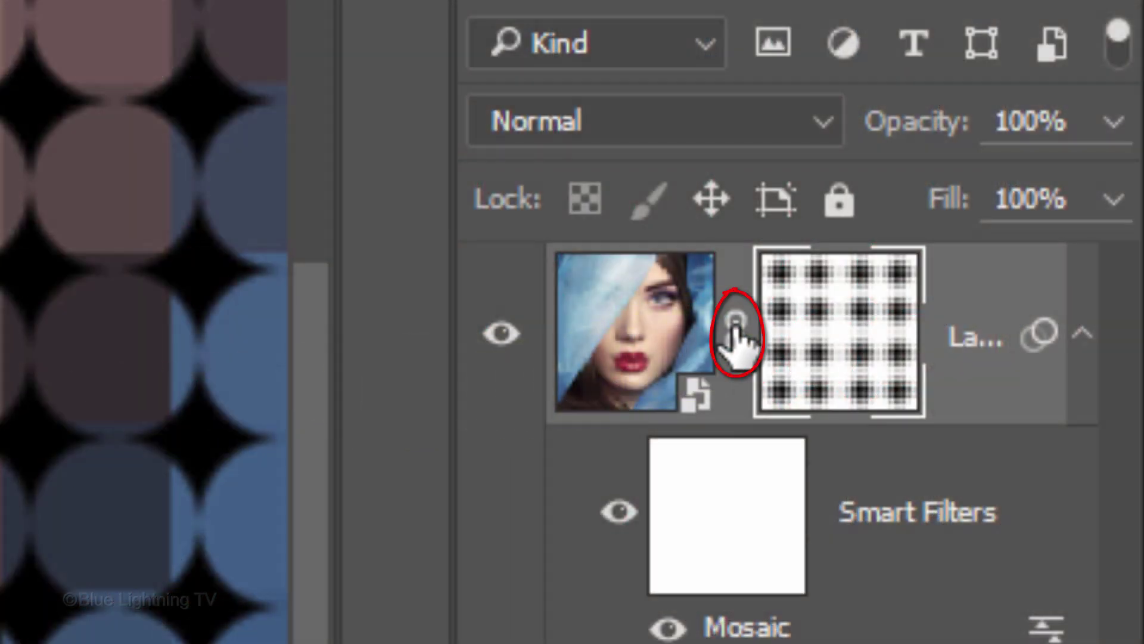
pyautogui.click(735, 322)
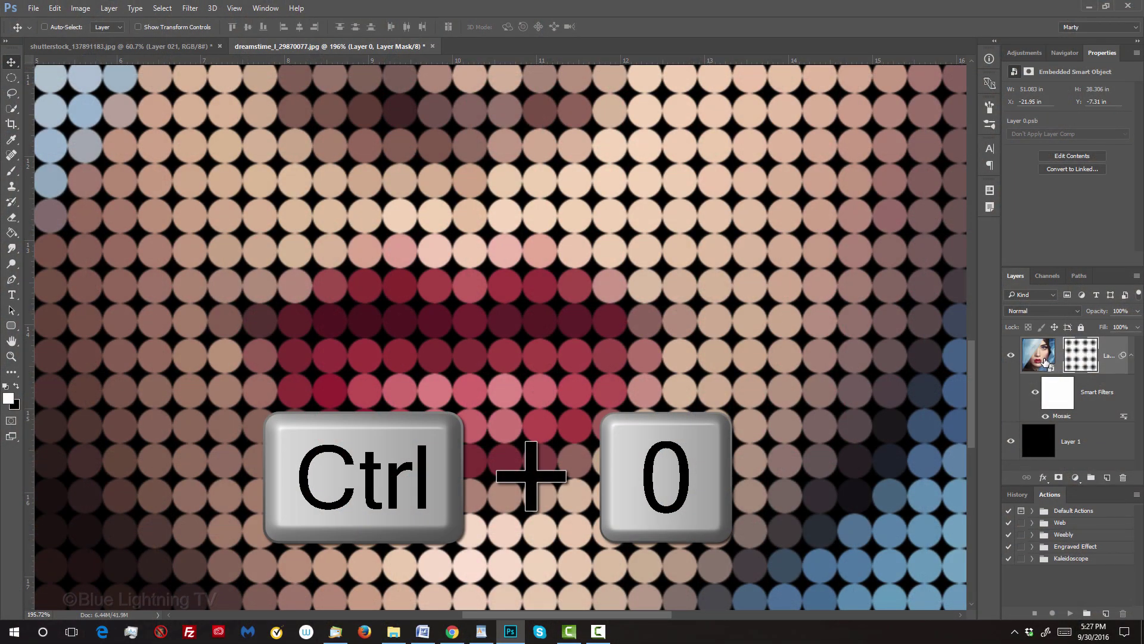
pyautogui.hotkey('ctrl', '0')
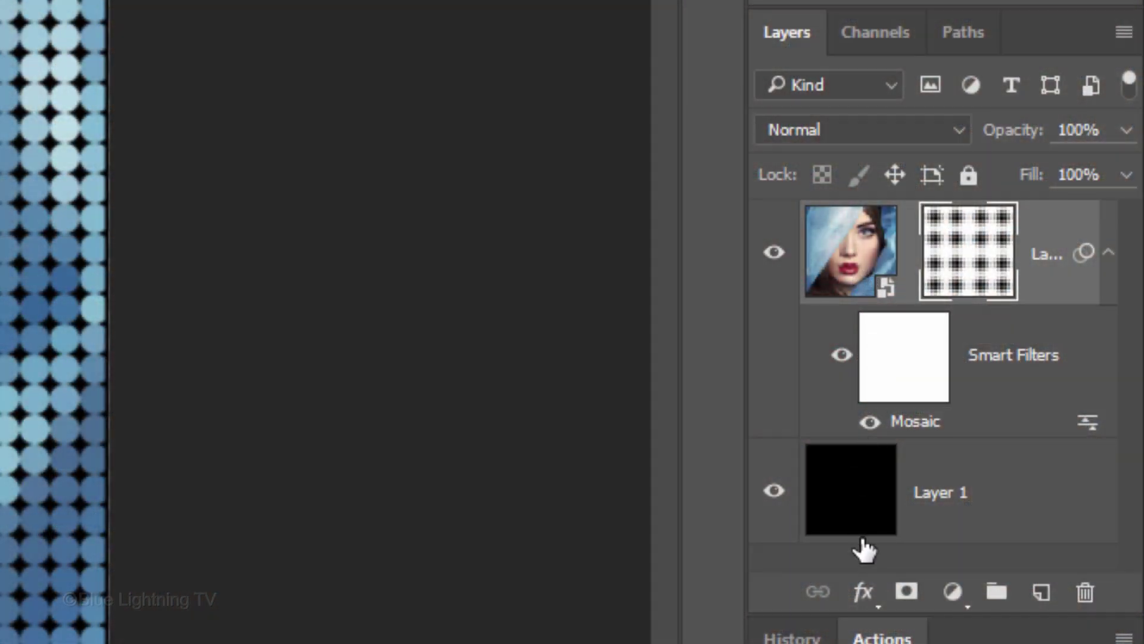
# - Add a Chisel Hard inner bevel (size 7, soften 7) and a black 20% Inner Glow (choke 22, size 9)
pyautogui.click(864, 594)
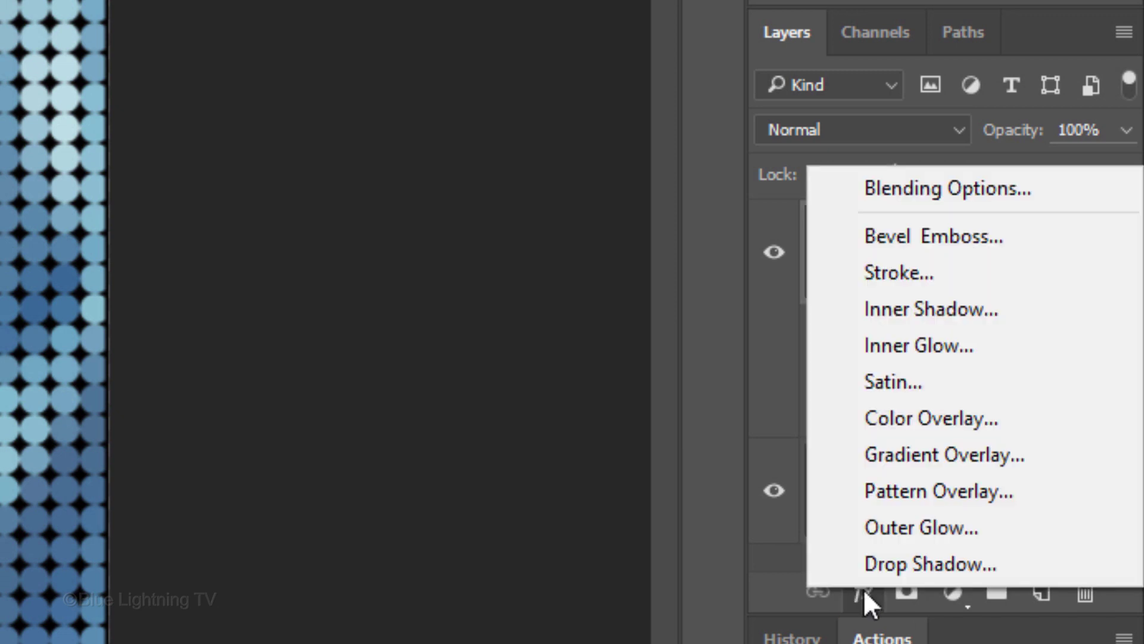
pyautogui.click(896, 236)
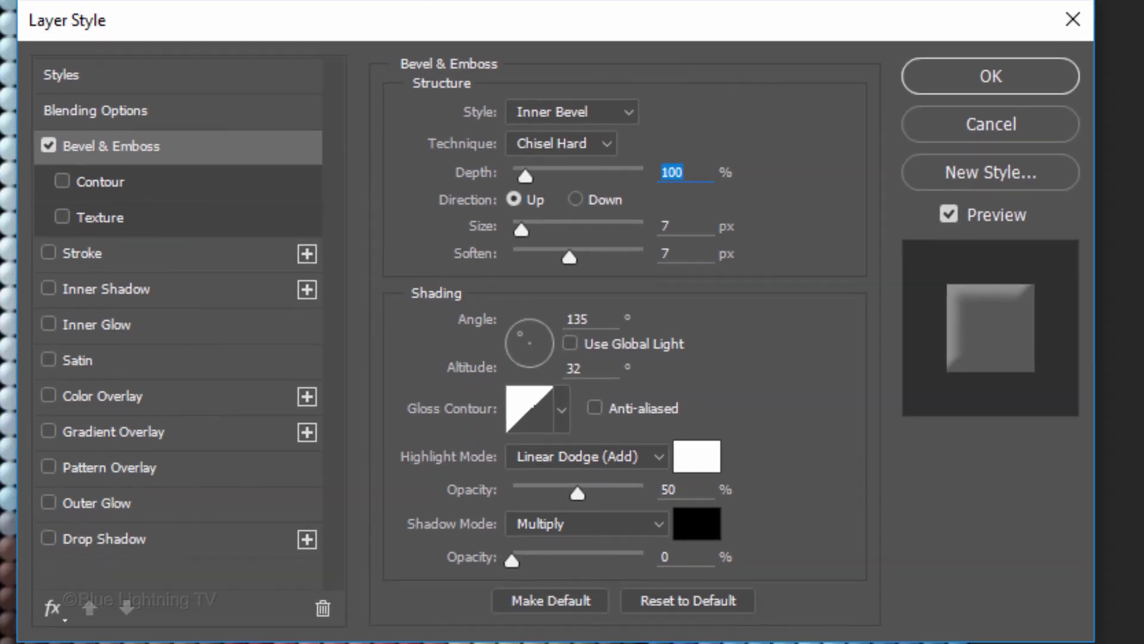
pyautogui.click(190, 324)
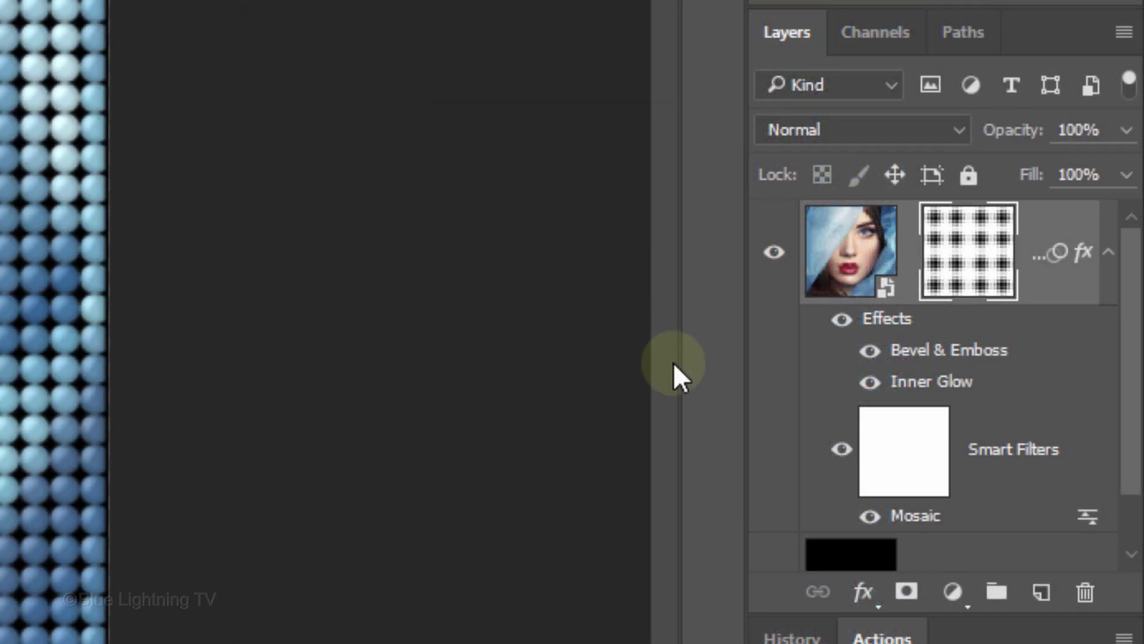
# - Create a Vibrance adjustment layer with its Vibrance slider at +100
pyautogui.click(961, 592)
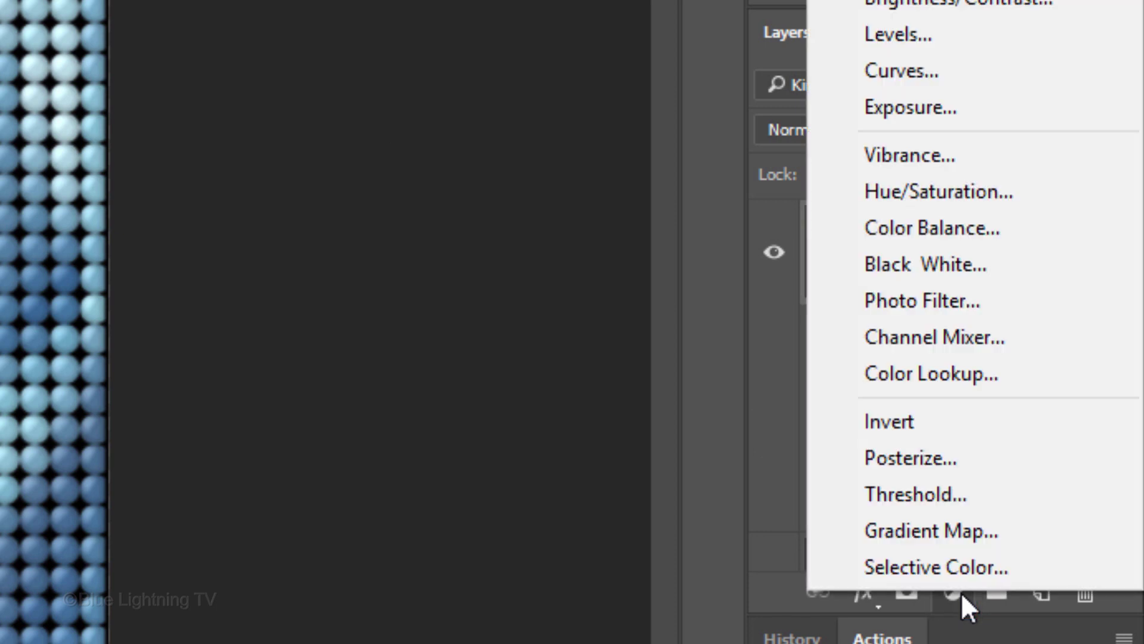
pyautogui.click(909, 157)
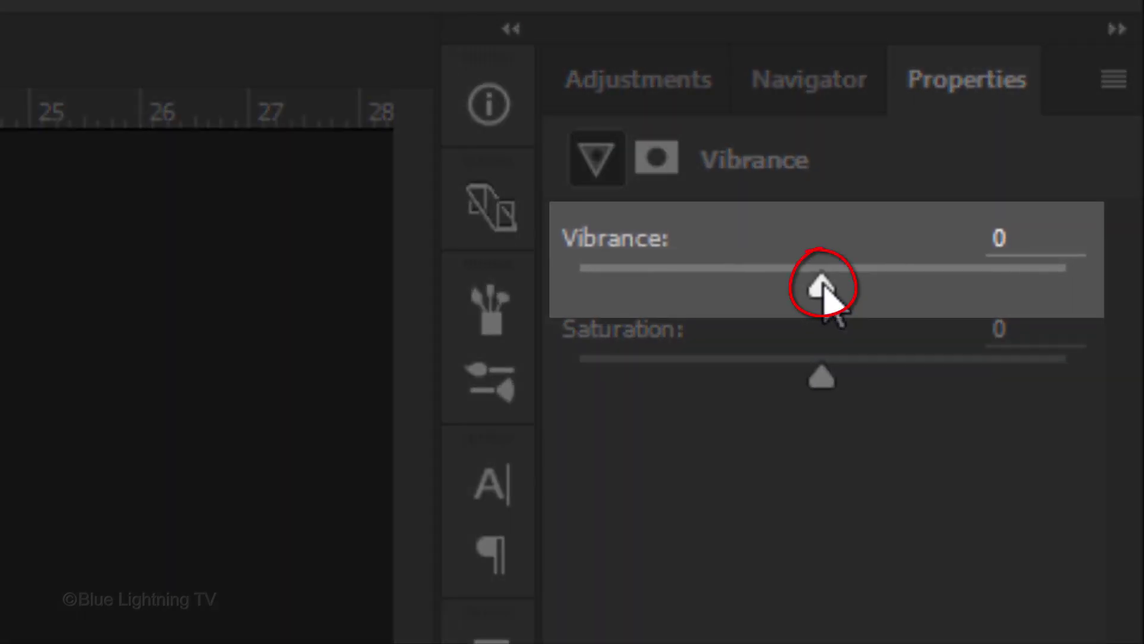
pyautogui.moveTo(821, 286)
pyautogui.mouseDown()
pyautogui.moveTo(1009, 306)
pyautogui.moveTo(1067, 286)
pyautogui.mouseUp()
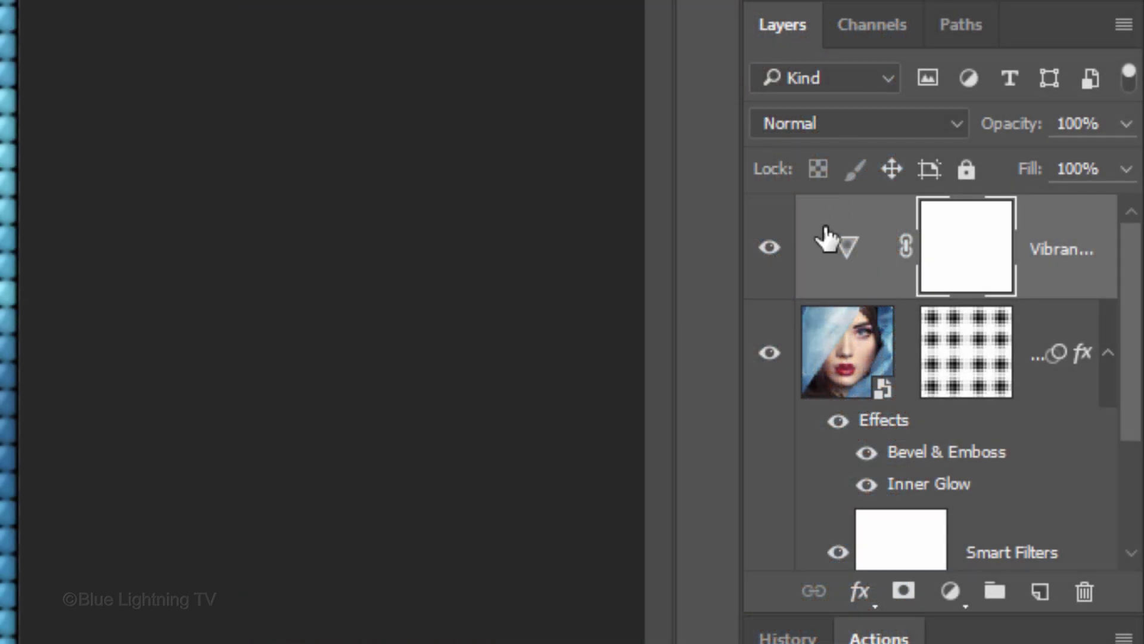
# - Open the portrait smart object and embed the shutterstock rose-garden sunglasses photo
pyautogui.click(831, 355)
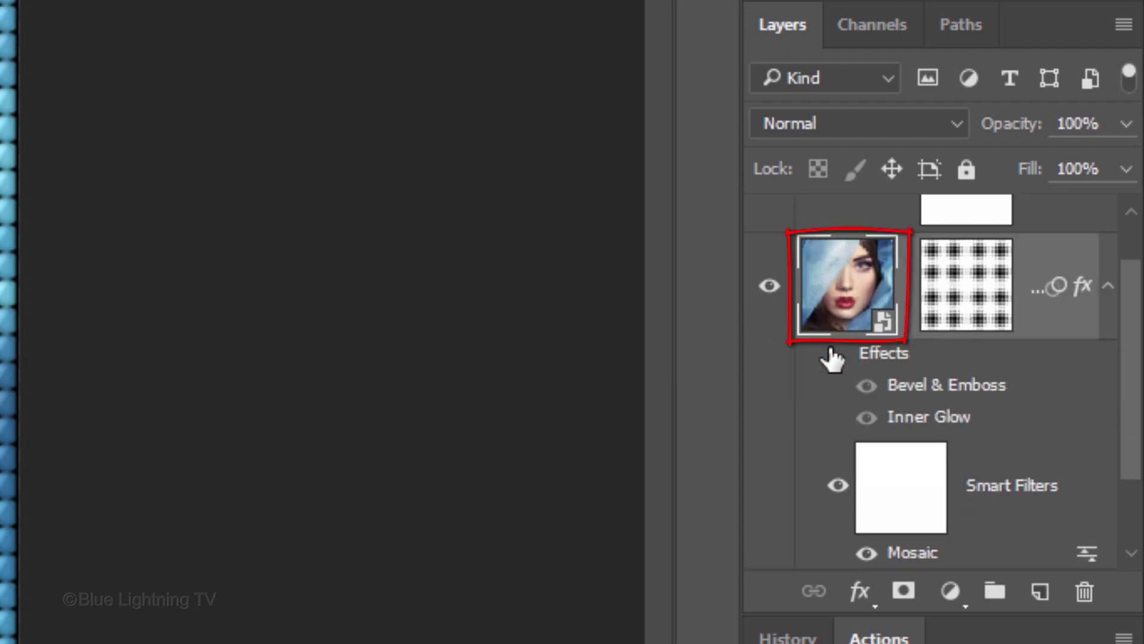
pyautogui.doubleClick(839, 293)
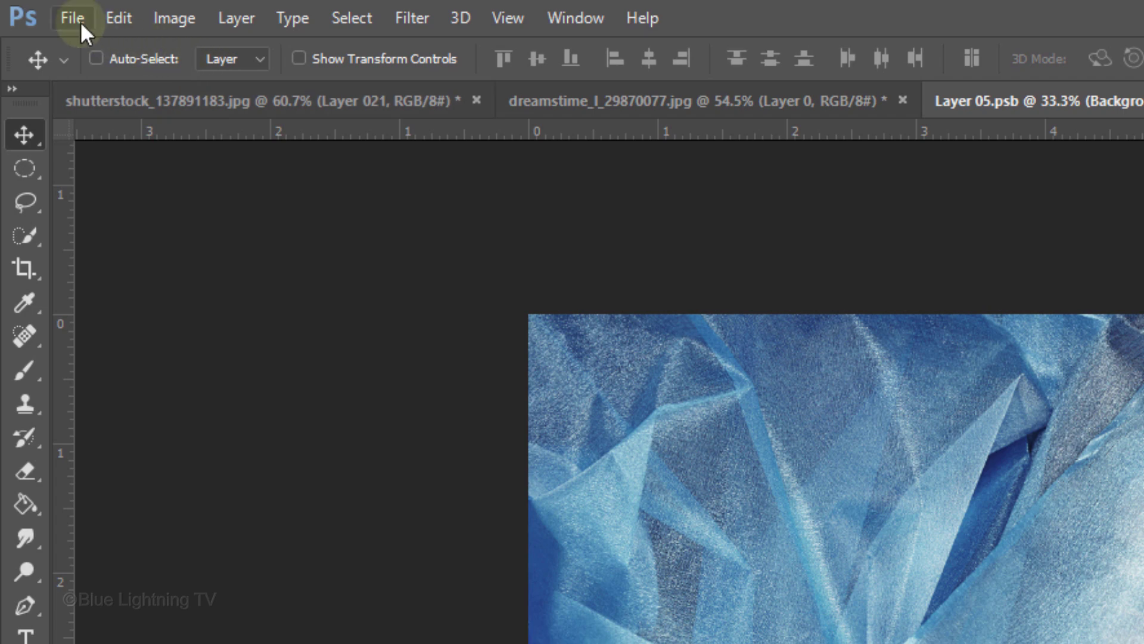
pyautogui.click(72, 18)
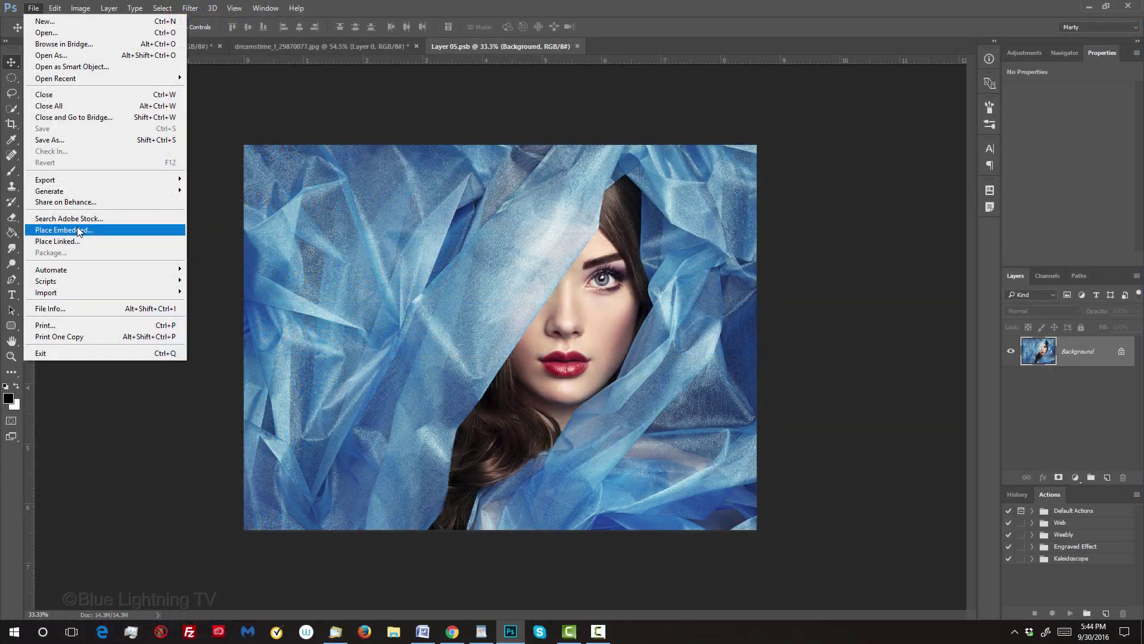
pyautogui.click(76, 226)
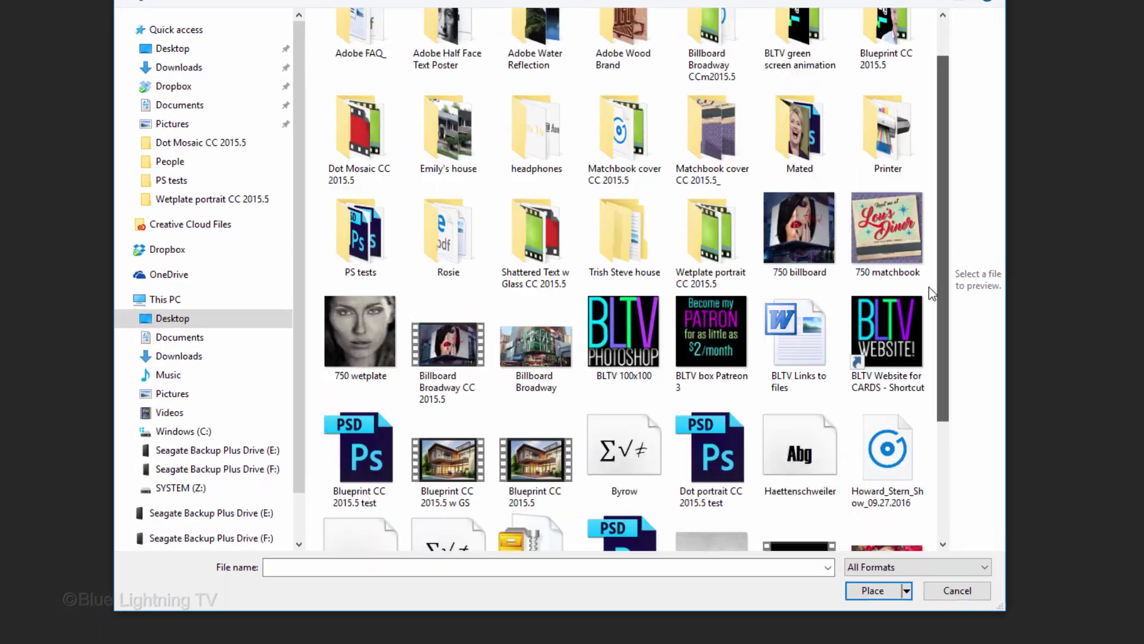
pyautogui.scroll(-3, 931, 434)
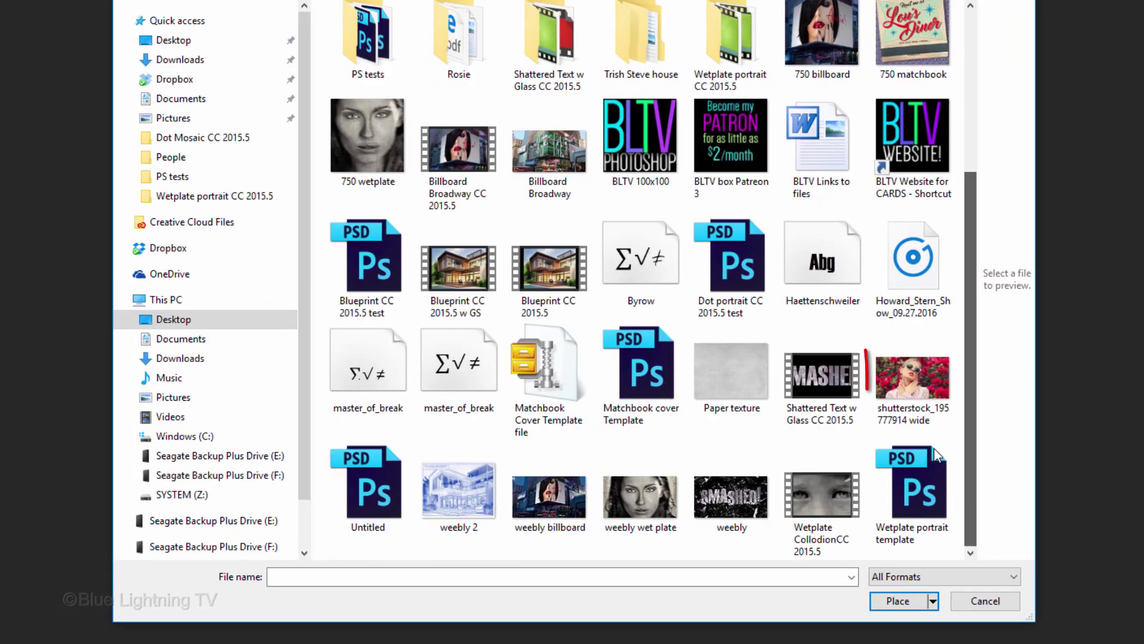
pyautogui.click(905, 376)
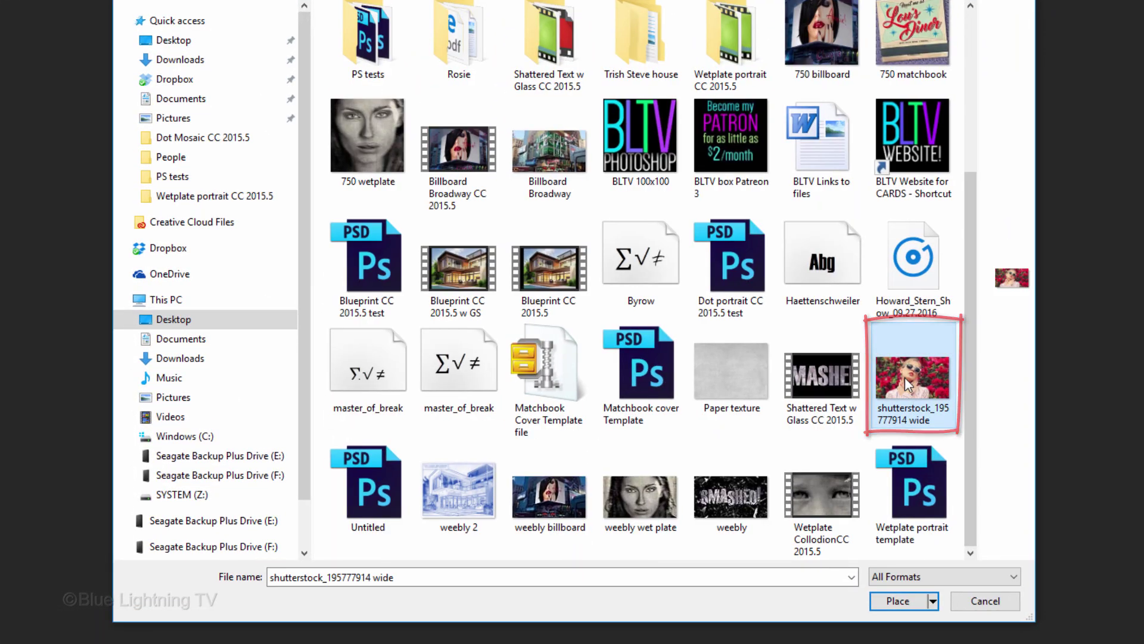
pyautogui.click(899, 605)
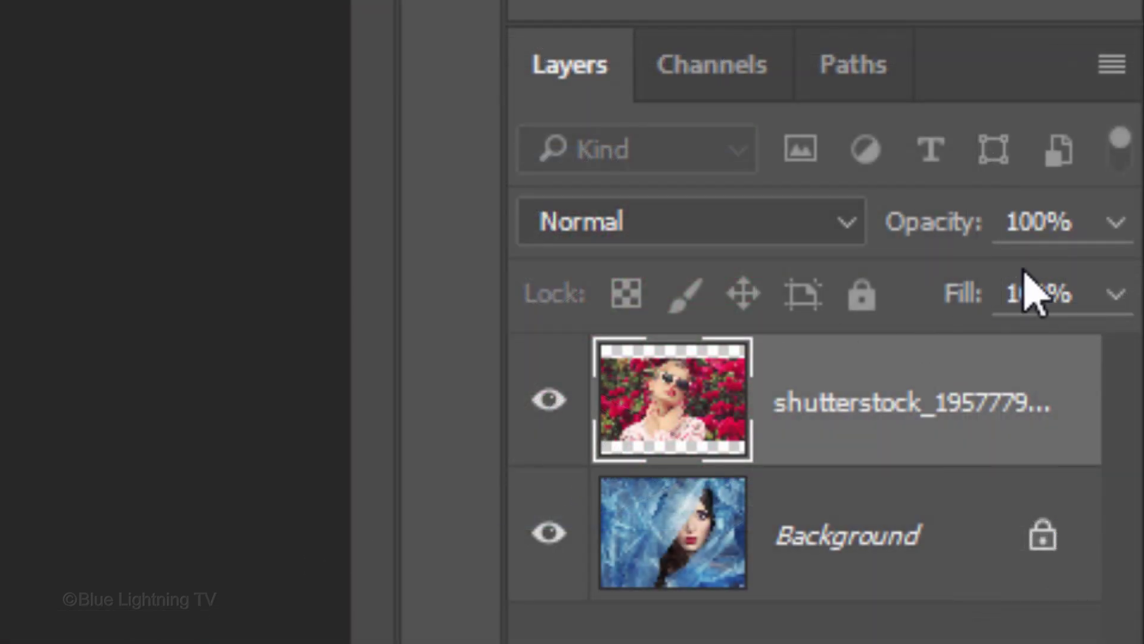
# - Align the roses photo at 65% opacity, scale it over the old face, then restore 100% opacity
pyautogui.click(1115, 224)
pyautogui.moveTo(1106, 284); pyautogui.dragTo(1022, 286)
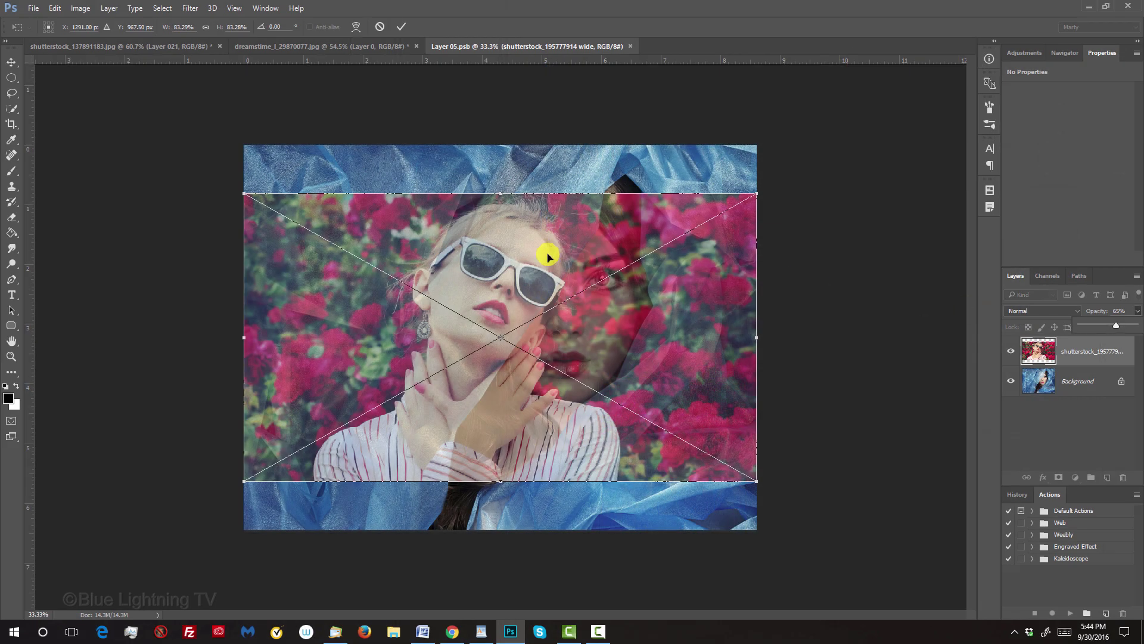
pyautogui.moveTo(512, 259); pyautogui.dragTo(588, 271)
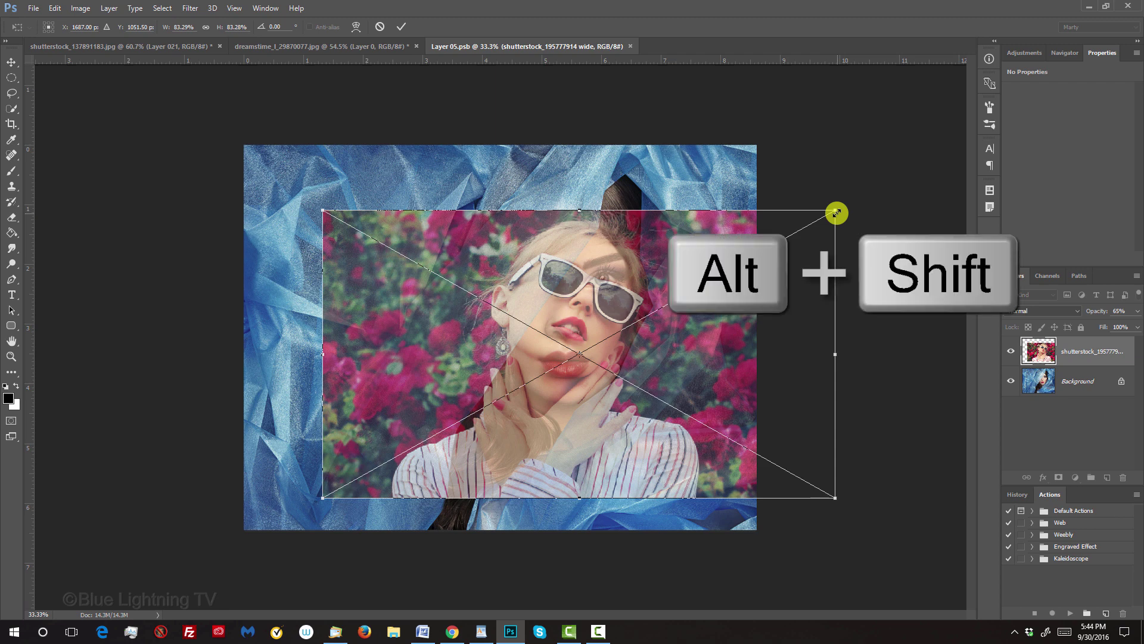
pyautogui.moveTo(835, 213); pyautogui.dragTo(903, 168)
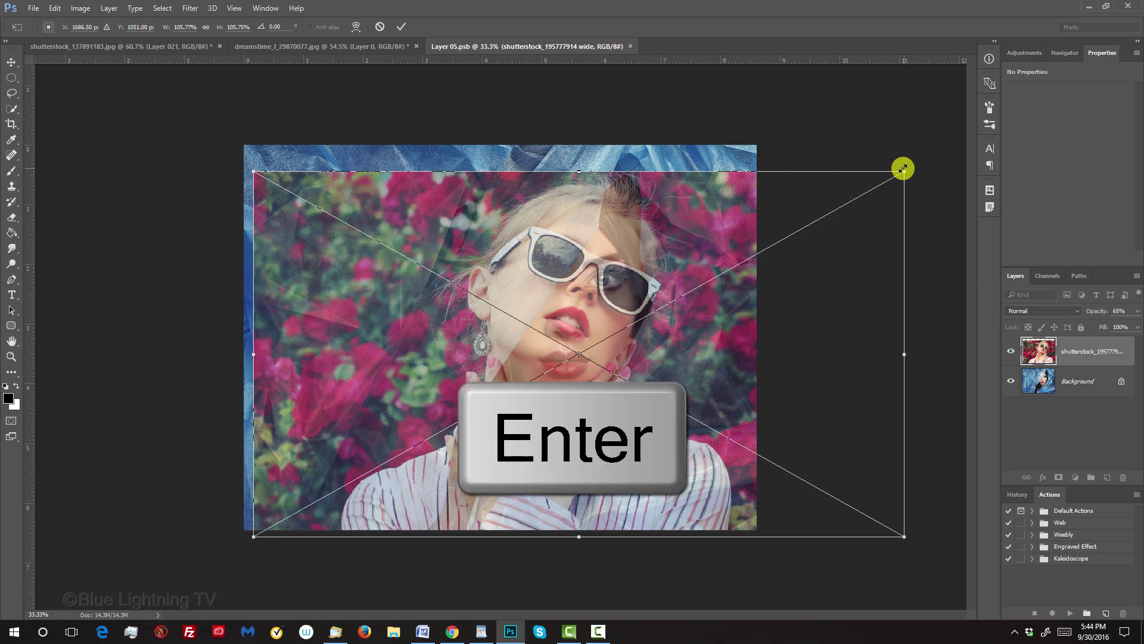
pyautogui.press('Return')
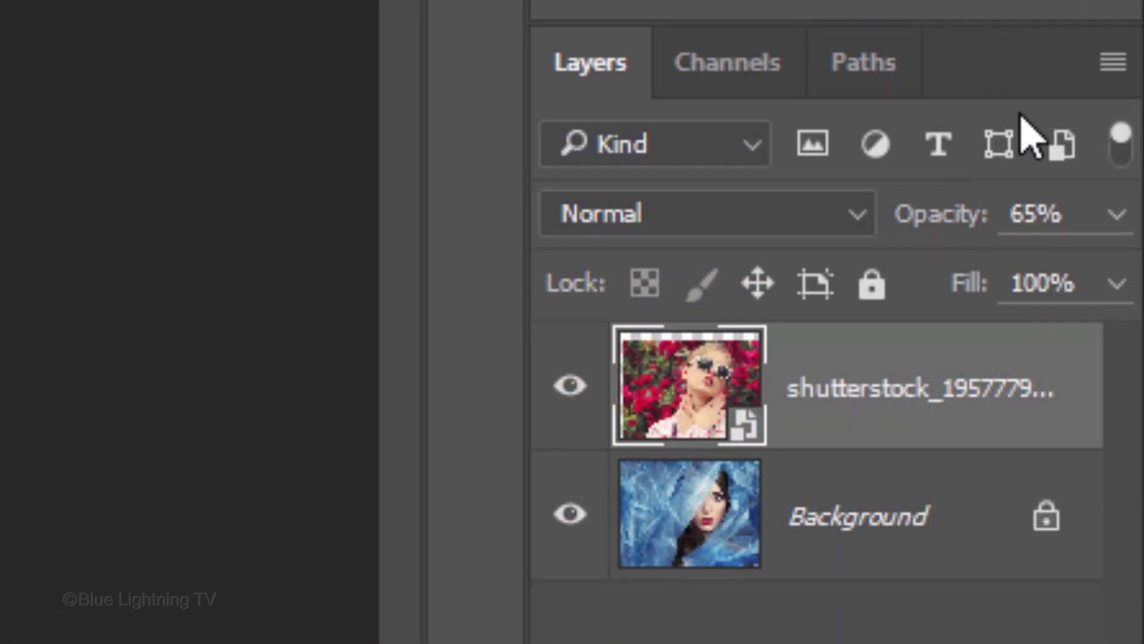
pyautogui.moveTo(1117, 214); pyautogui.dragTo(1139, 277)
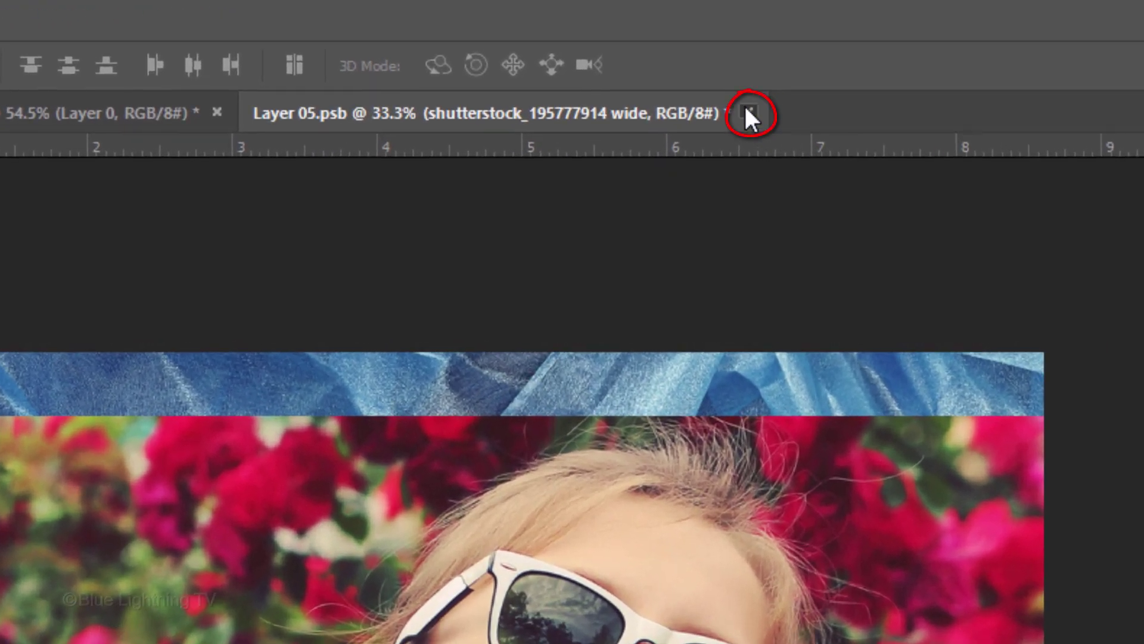
# - Save and close Layer 05.psb, shift the new face down, and toggle the effects off and on
pyautogui.click(750, 113)
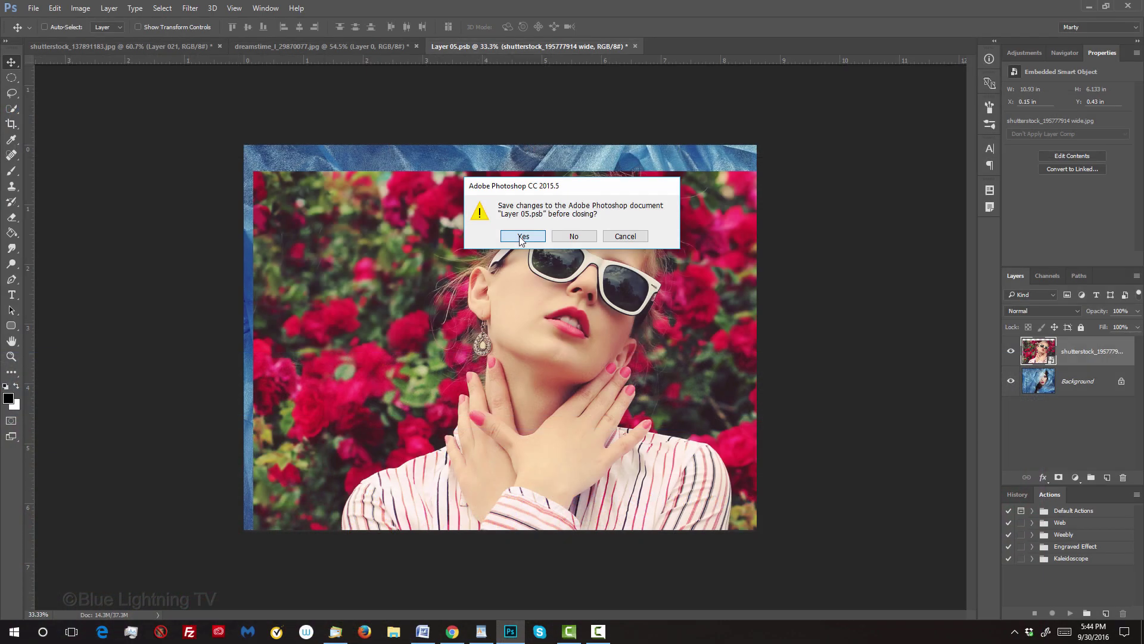
pyautogui.click(474, 575)
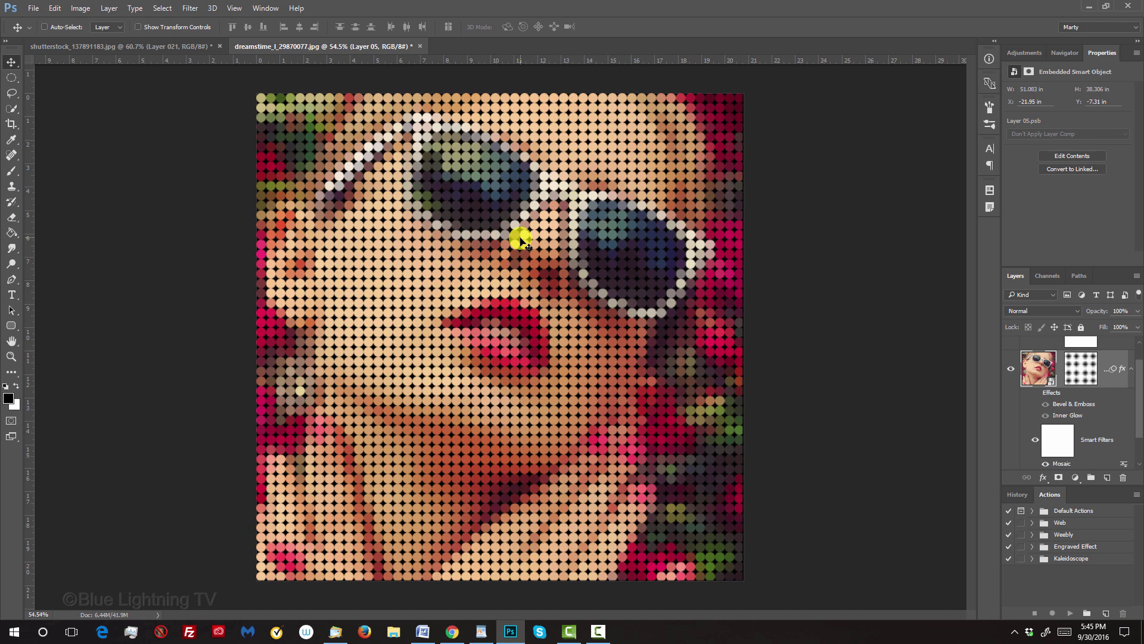
pyautogui.moveTo(519, 239); pyautogui.dragTo(524, 289)
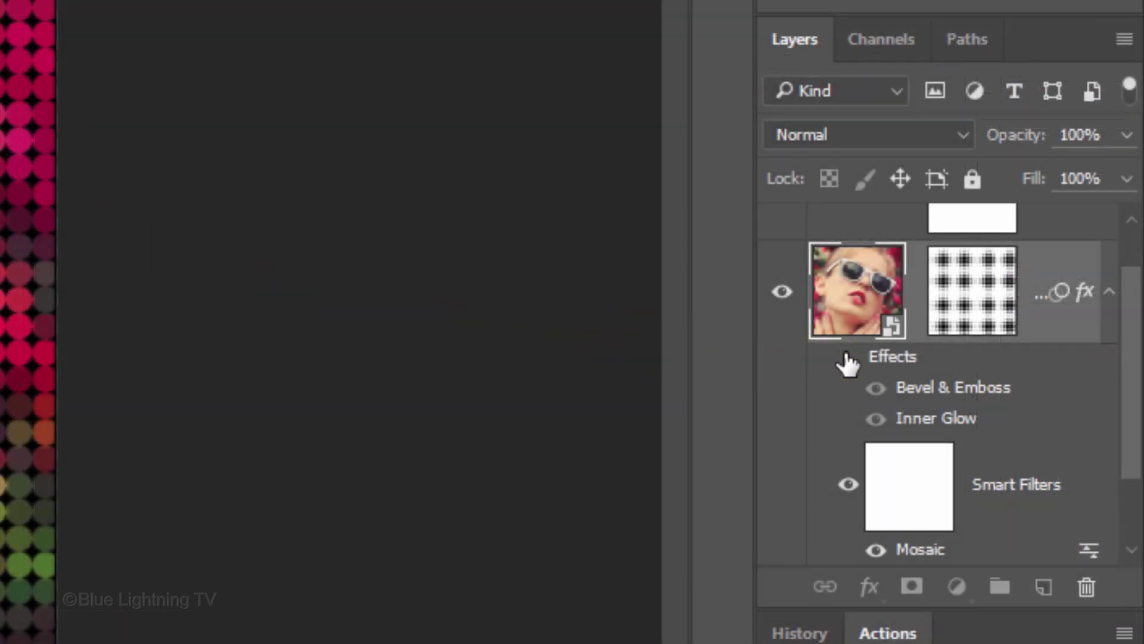
pyautogui.click(847, 362)
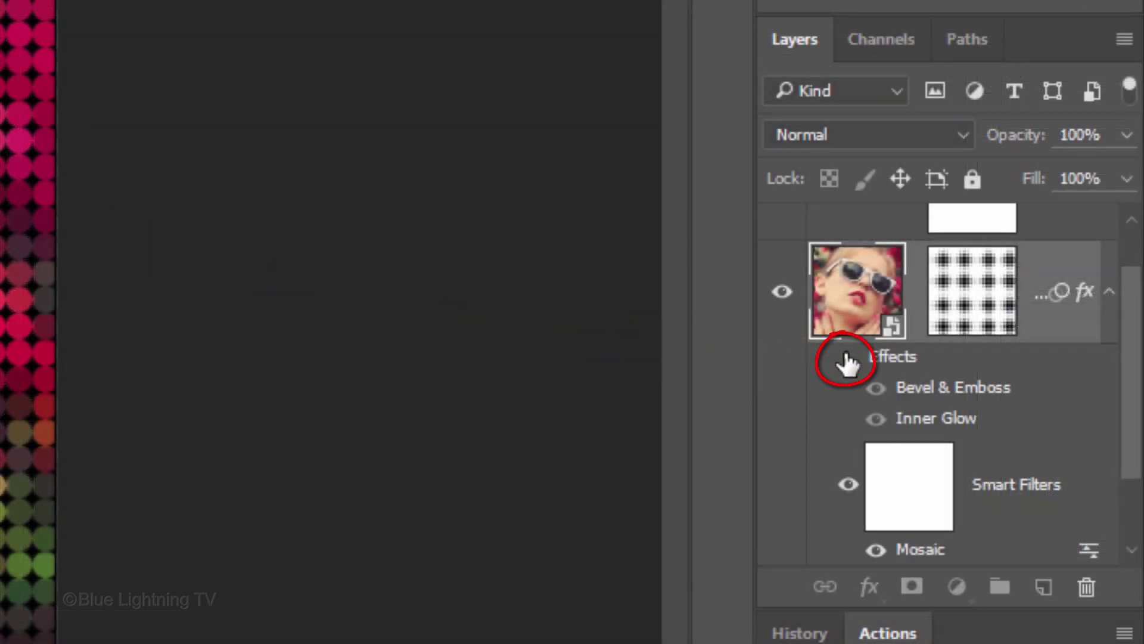
pyautogui.click(847, 362)
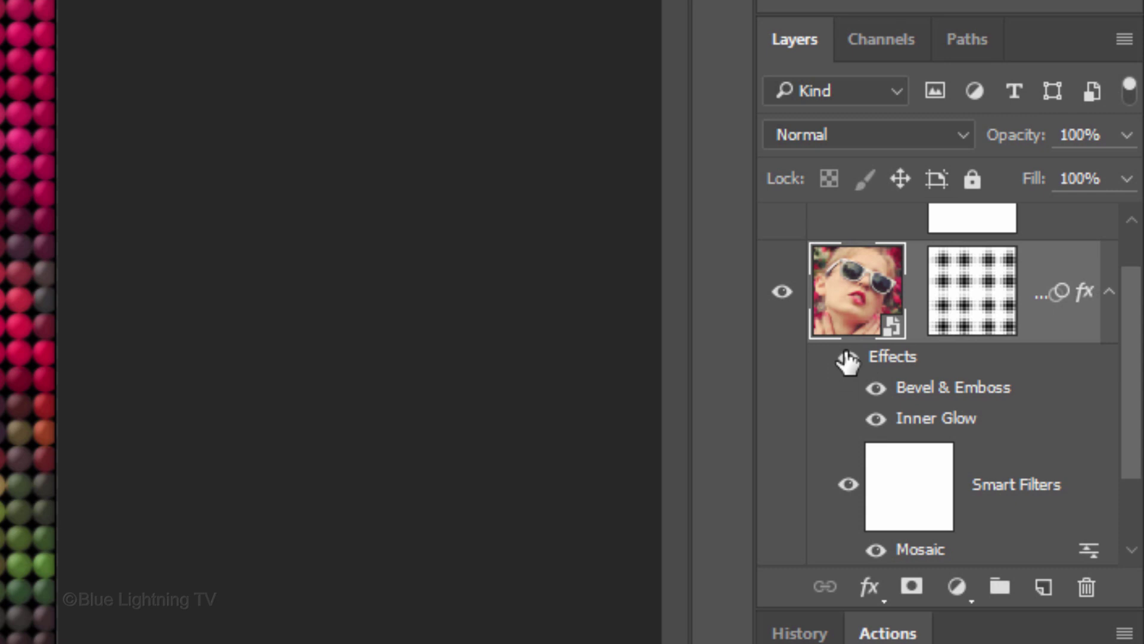